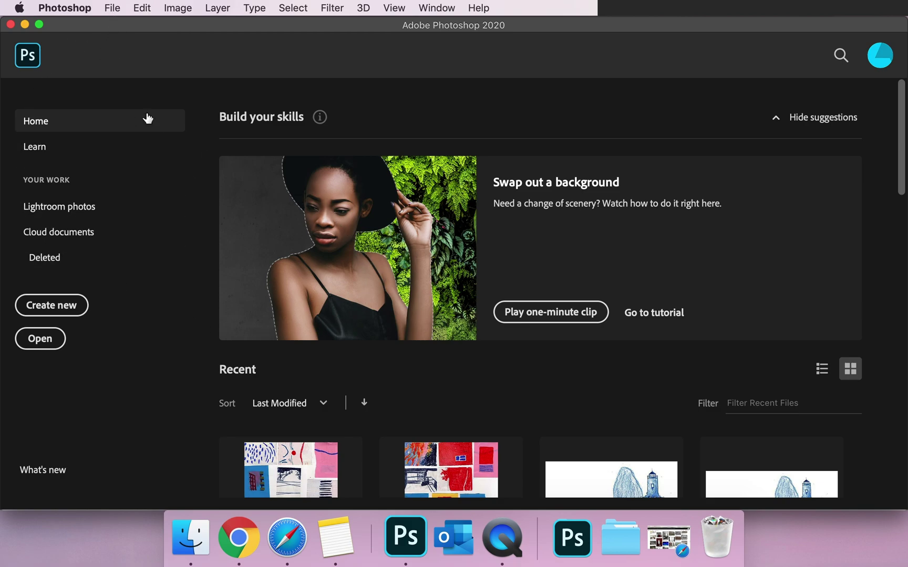
Step: Import IMG_7960.MOV from the Gifs folder using Video Frames to Layers
click(113, 10)
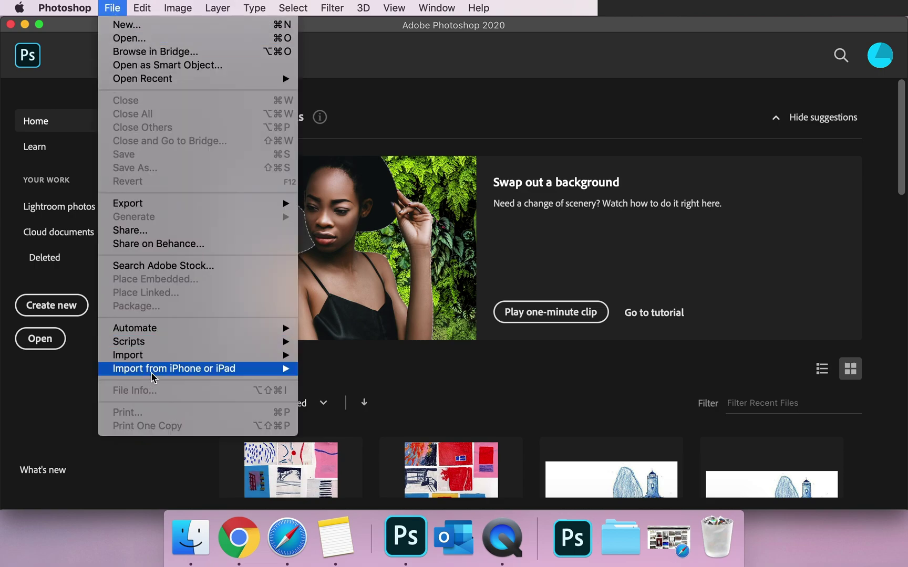
mouse_move(155, 357)
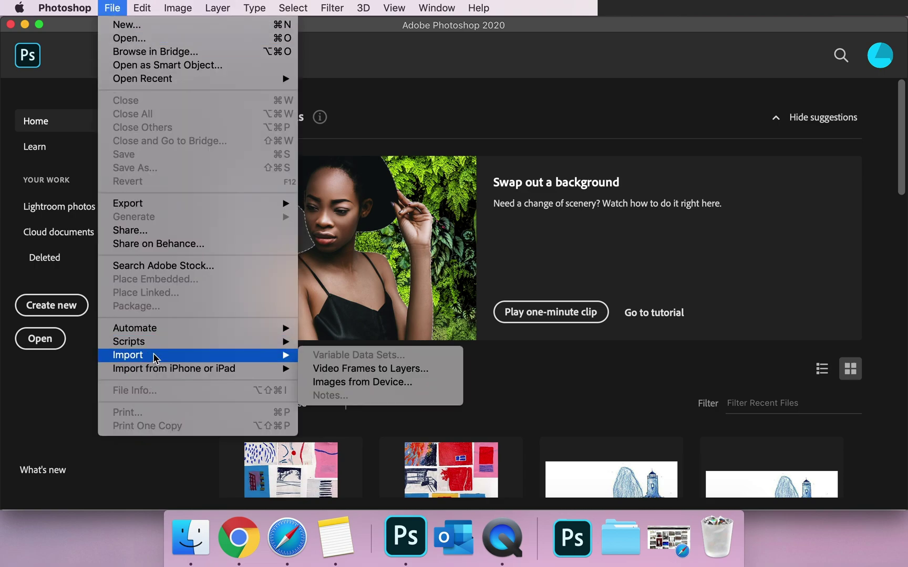
click(366, 369)
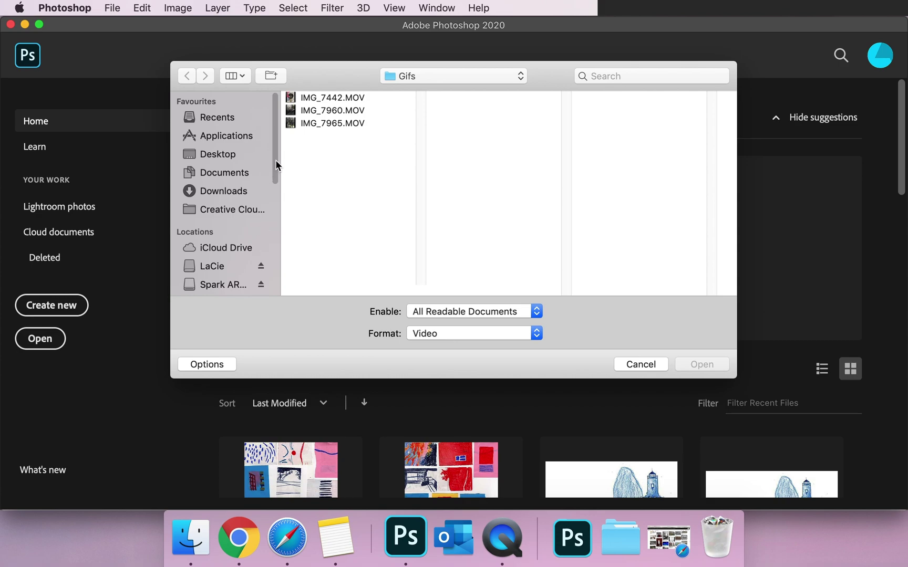
click(322, 110)
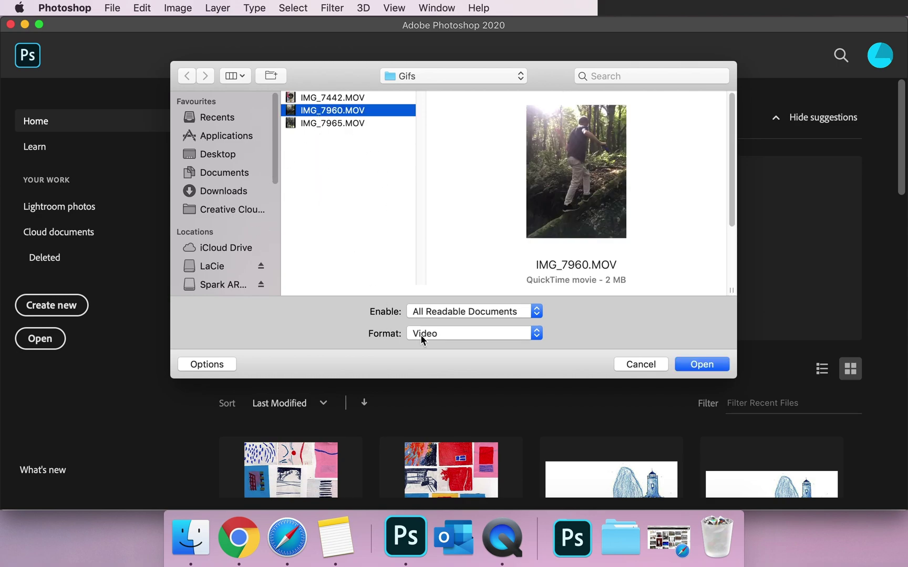
click(712, 363)
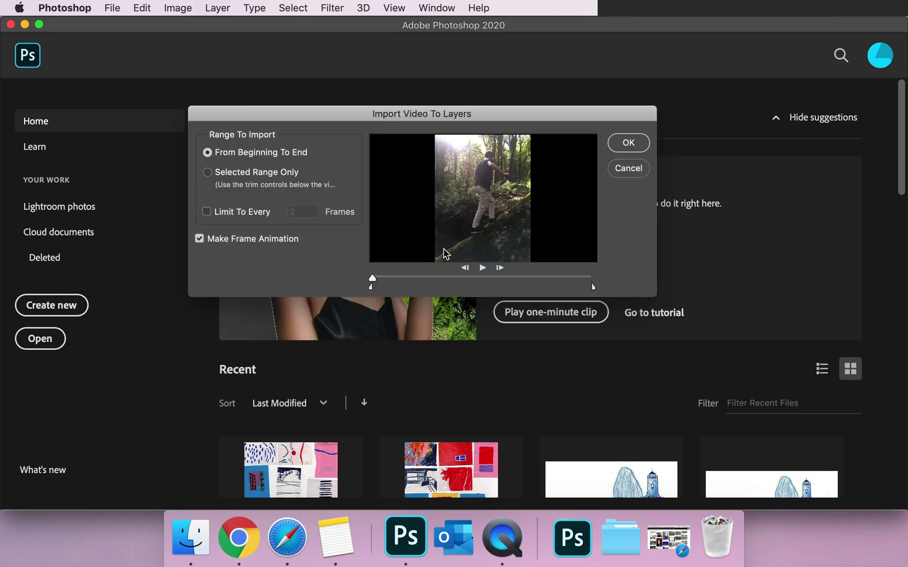
Step: Preview IMG_7960.MOV and set the import range markers to span the whole clip
drag(437, 117, 459, 97)
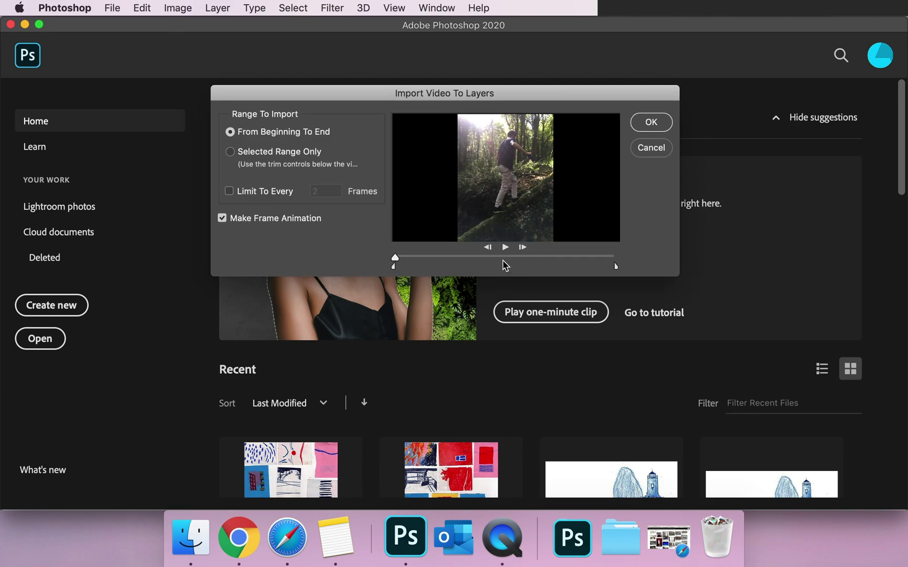
click(506, 247)
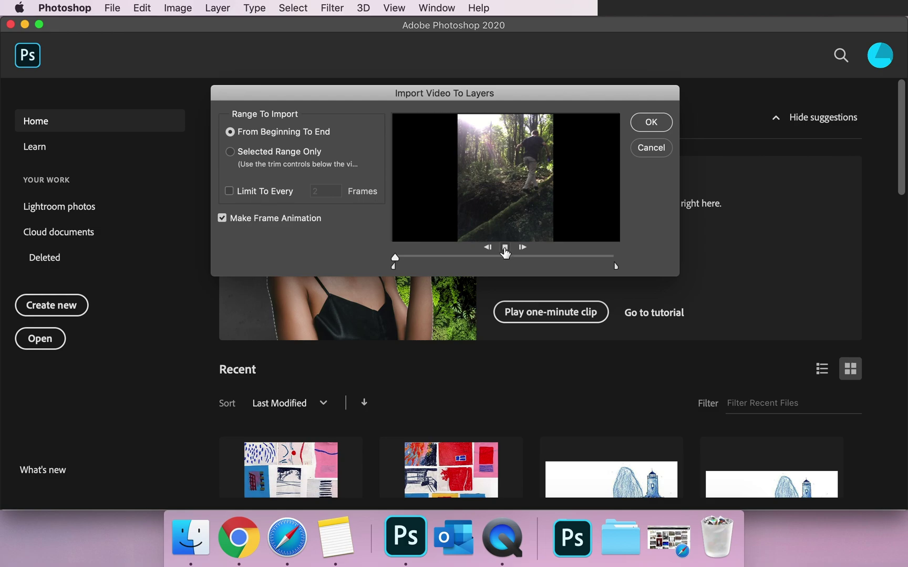
drag(614, 257, 402, 256)
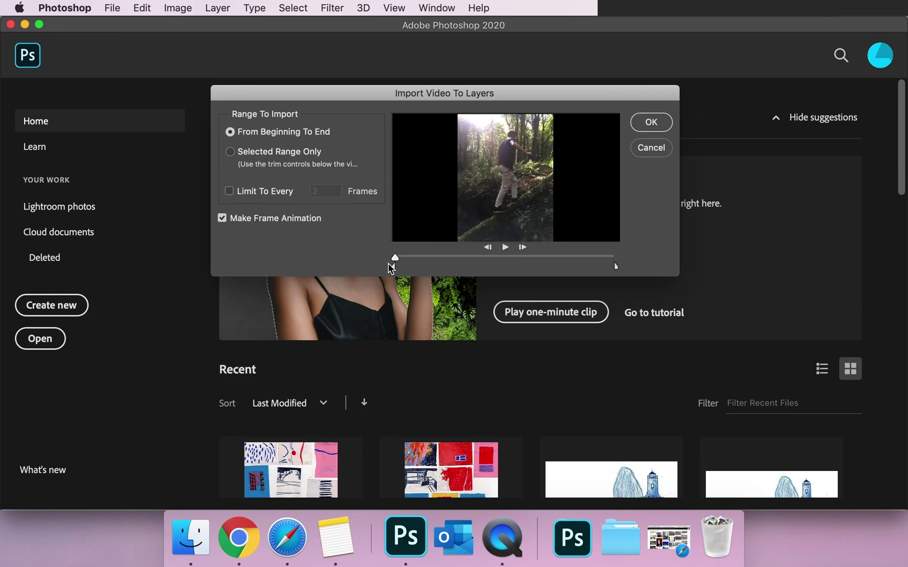
mouse_move(395, 261)
mouse_down()
mouse_move(582, 265)
mouse_move(456, 259)
mouse_move(372, 270)
mouse_move(423, 269)
mouse_up()
drag(616, 268, 553, 266)
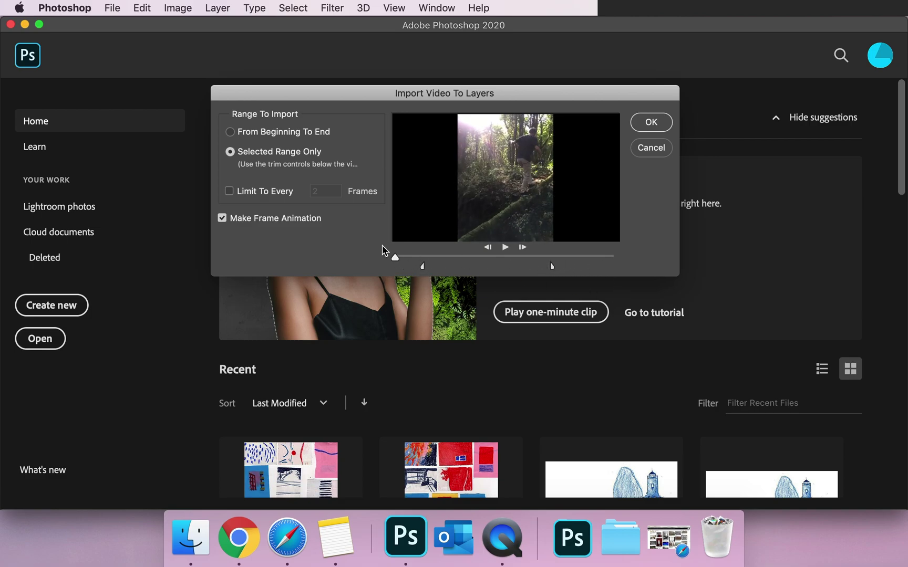
mouse_move(394, 258)
mouse_down()
mouse_move(547, 286)
mouse_move(464, 265)
mouse_move(429, 277)
mouse_move(392, 267)
mouse_move(396, 257)
mouse_up()
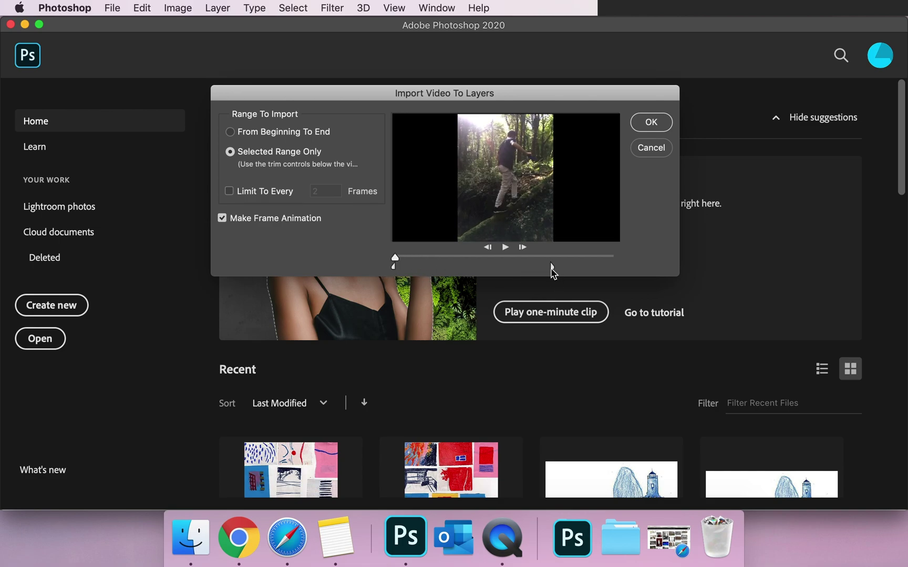
mouse_move(552, 268)
mouse_down()
mouse_move(617, 279)
mouse_move(686, 260)
mouse_up()
Step: Turn on Limit To Every and set it to 3 frames
click(232, 191)
double_click(317, 191)
text(3)
Step: Import the clip as frame layers, switch to the Move tool and confirm the Timeline panel is shown
key(Return)
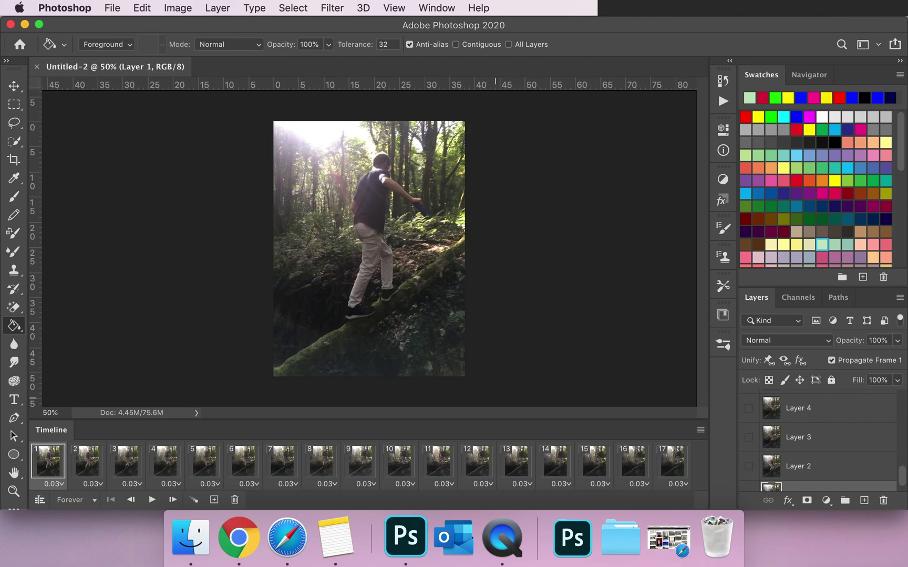
key(v)
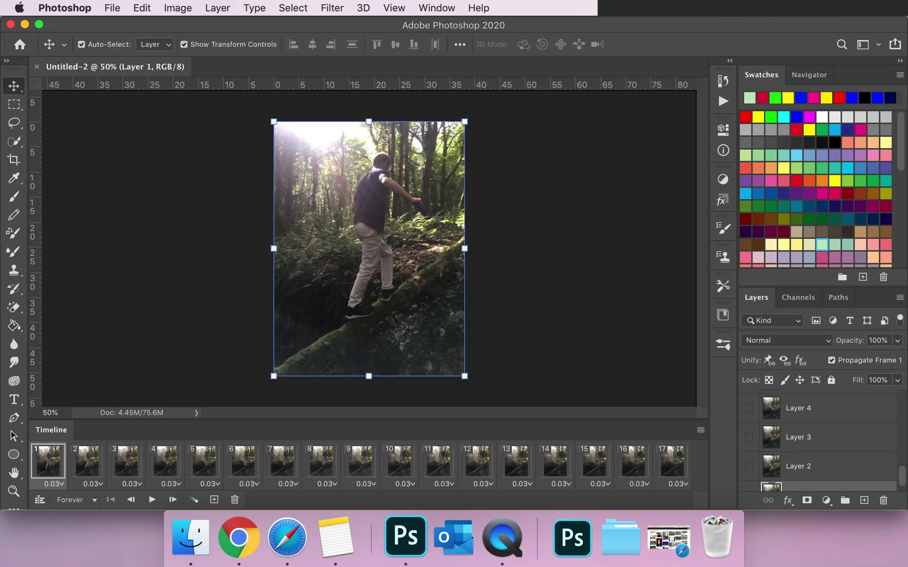
click(435, 8)
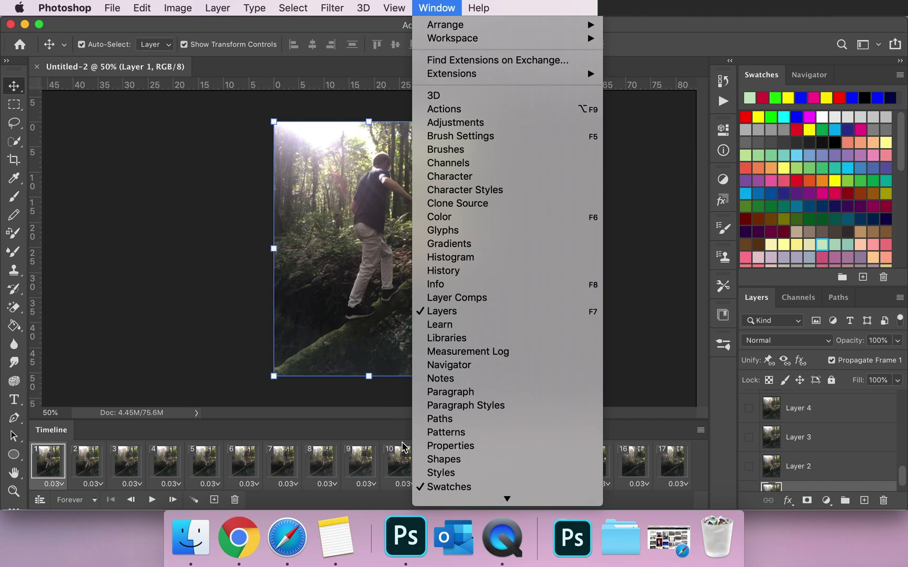
mouse_move(440, 506)
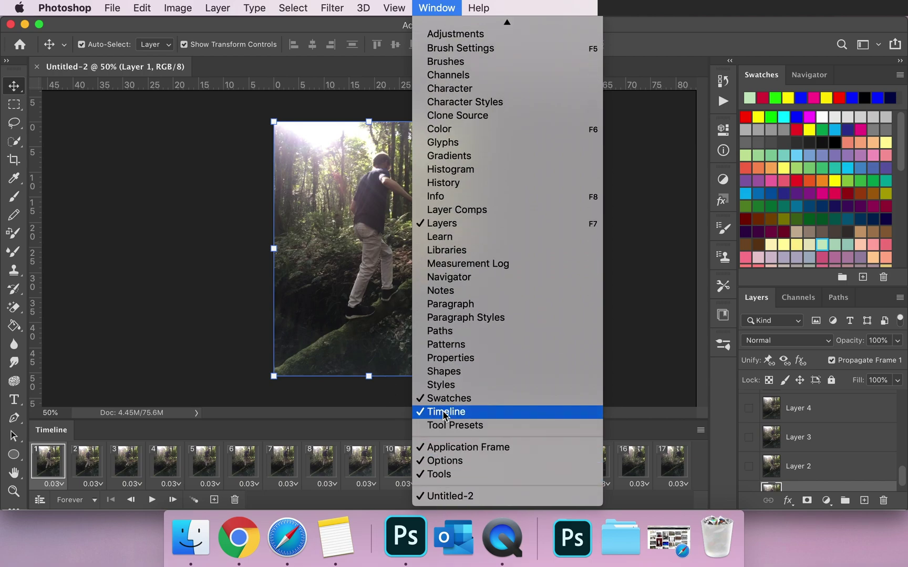
click(175, 318)
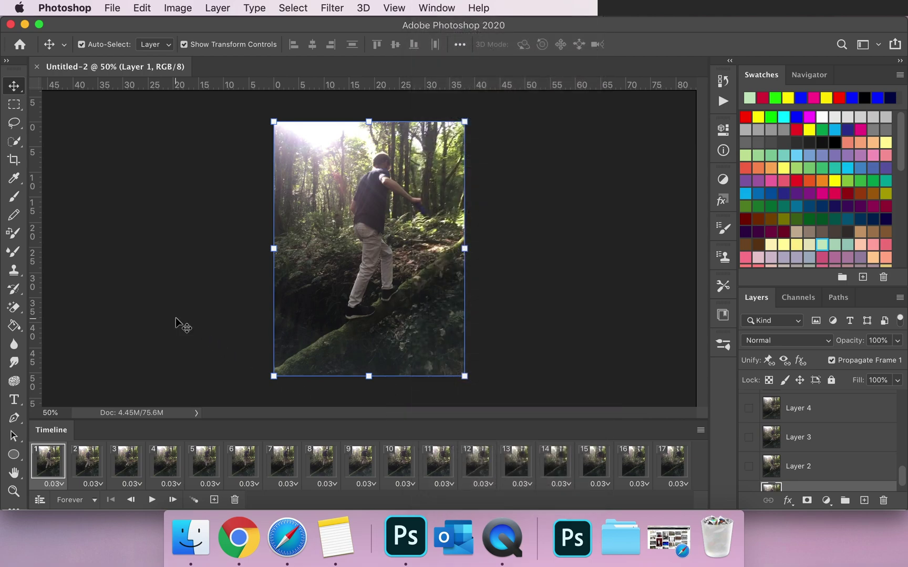
Step: Play and stop the animation preview, then enlarge the Layers panel list
click(152, 501)
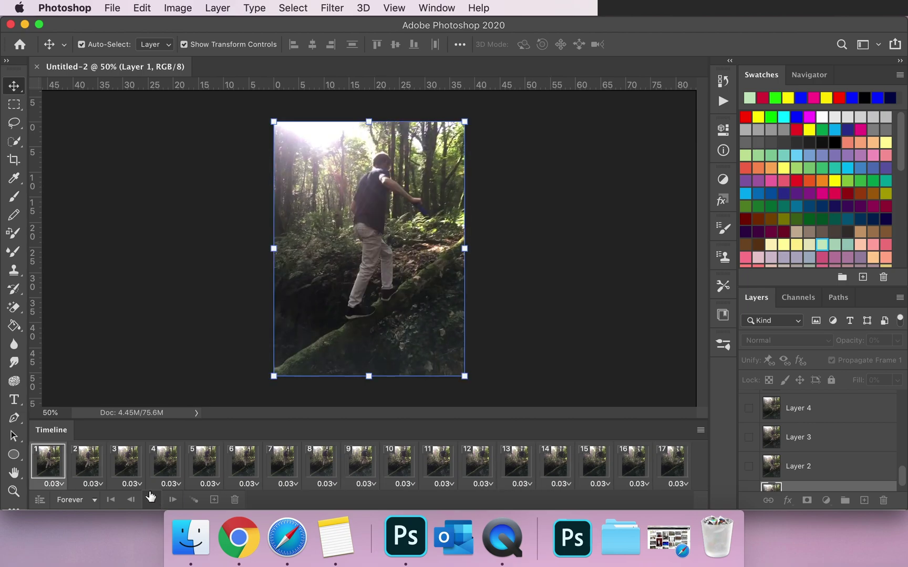
click(152, 502)
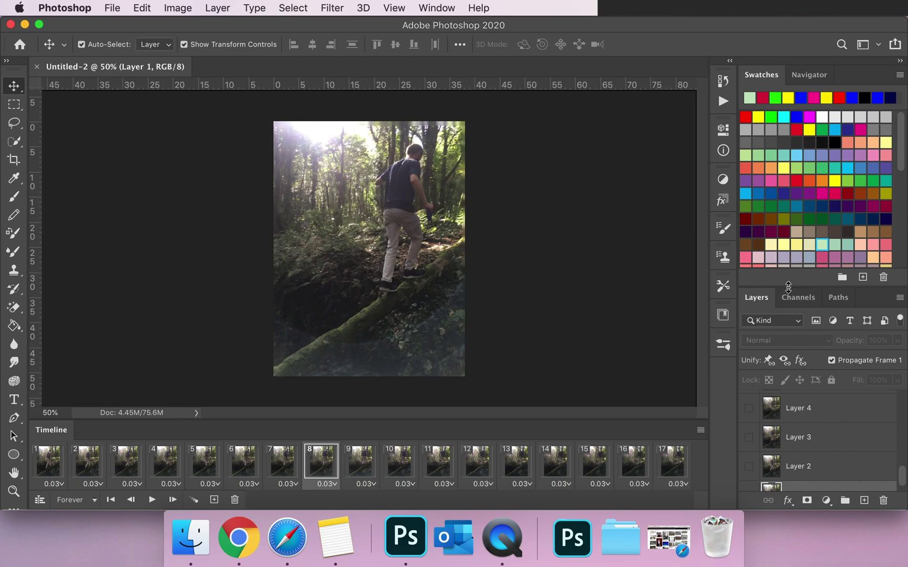
drag(786, 286, 785, 231)
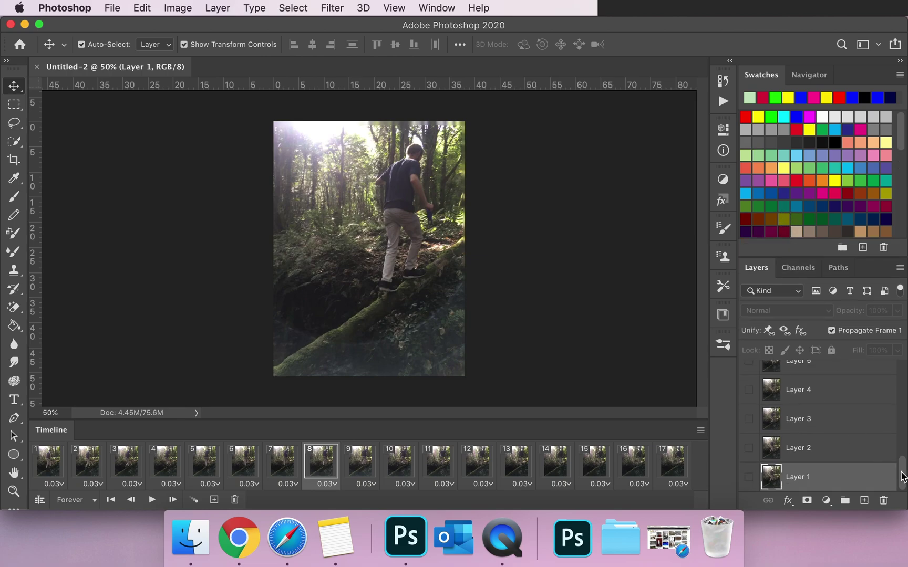
mouse_move(903, 476)
mouse_down()
mouse_move(901, 372)
mouse_move(901, 476)
mouse_up()
Step: On frame 1, add Layer 18 and fill it with white using the Paint Bucket
click(57, 463)
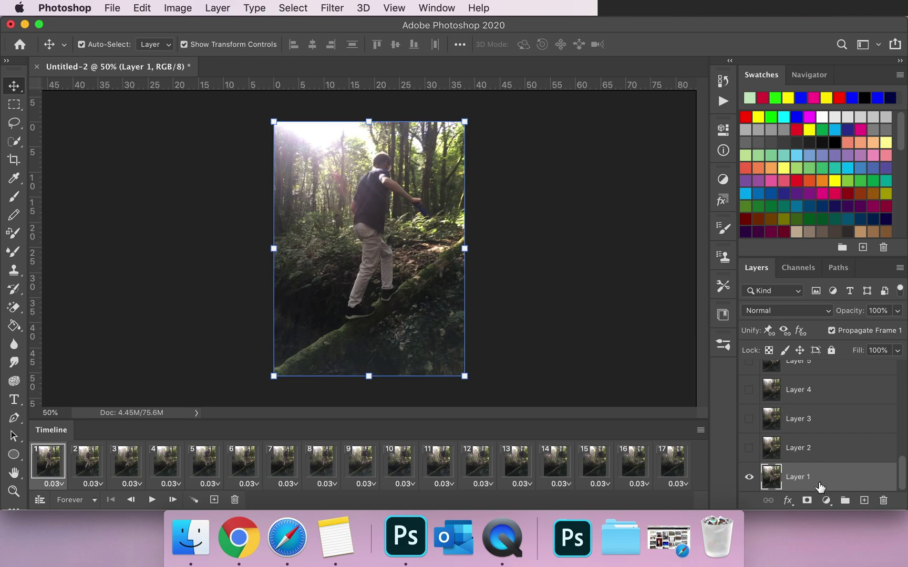
click(864, 501)
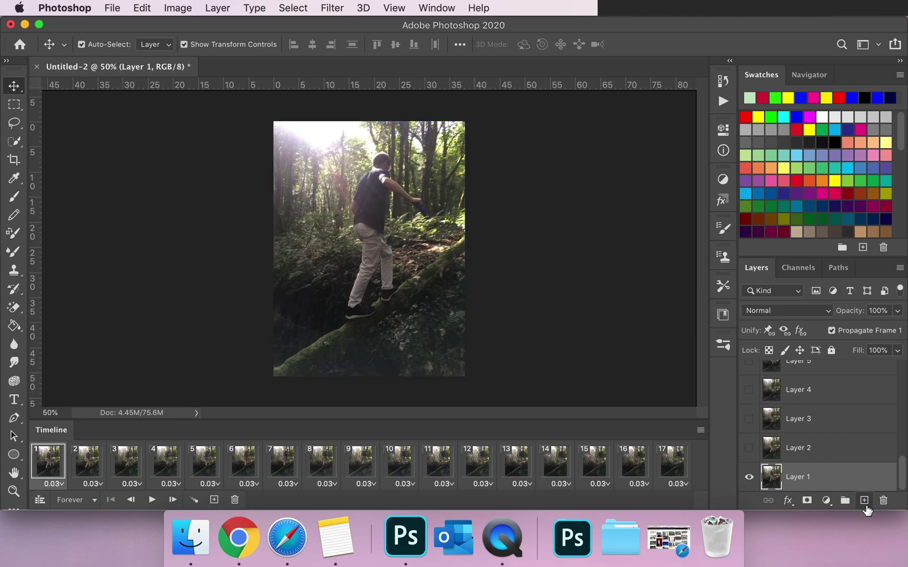
click(821, 116)
click(14, 325)
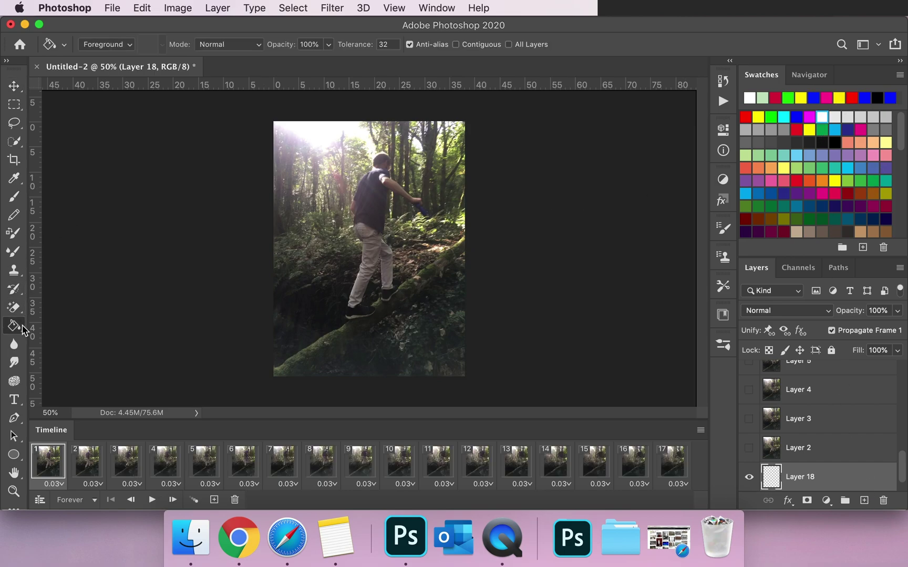
click(405, 273)
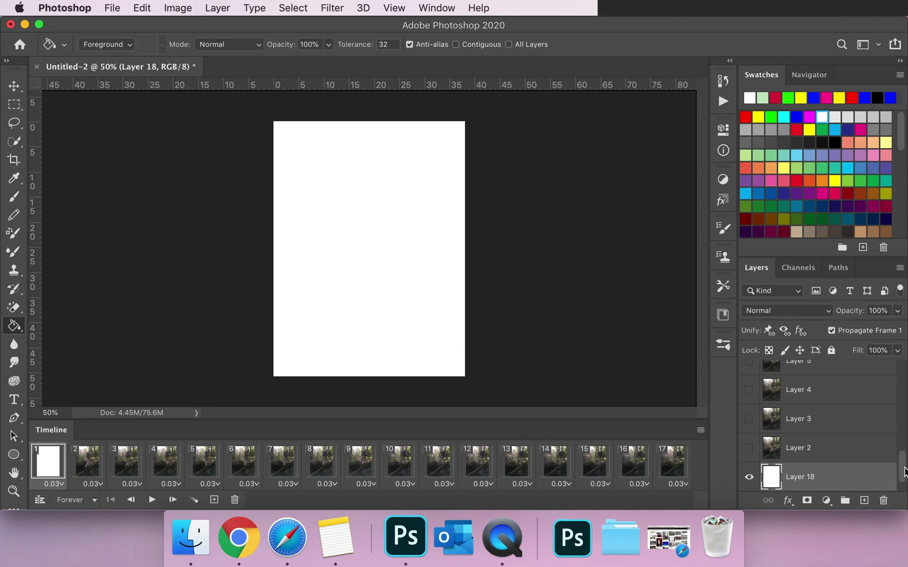
Step: Move the white Layer 18 below Layer 1 and toggle its visibility to check it
scroll(905, 472, down, 1)
drag(801, 451, 799, 482)
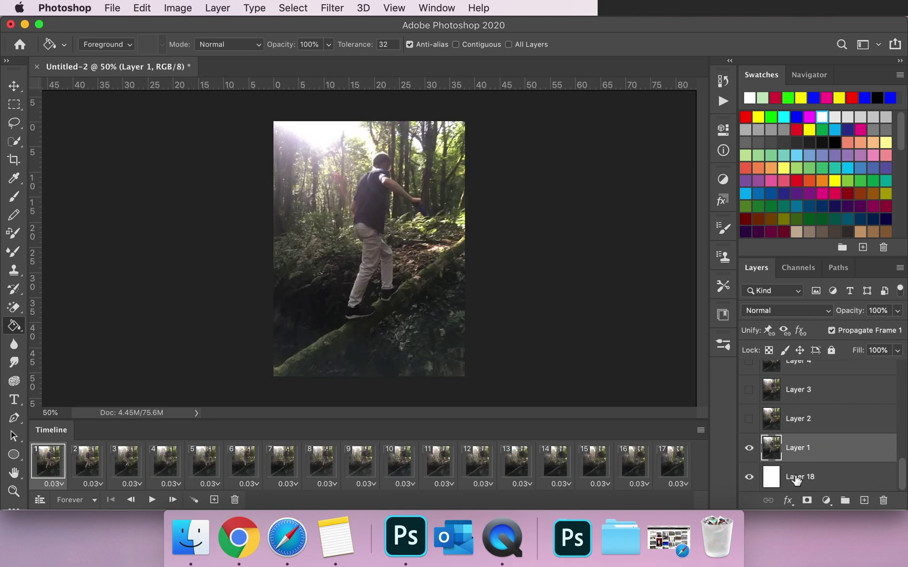
click(796, 480)
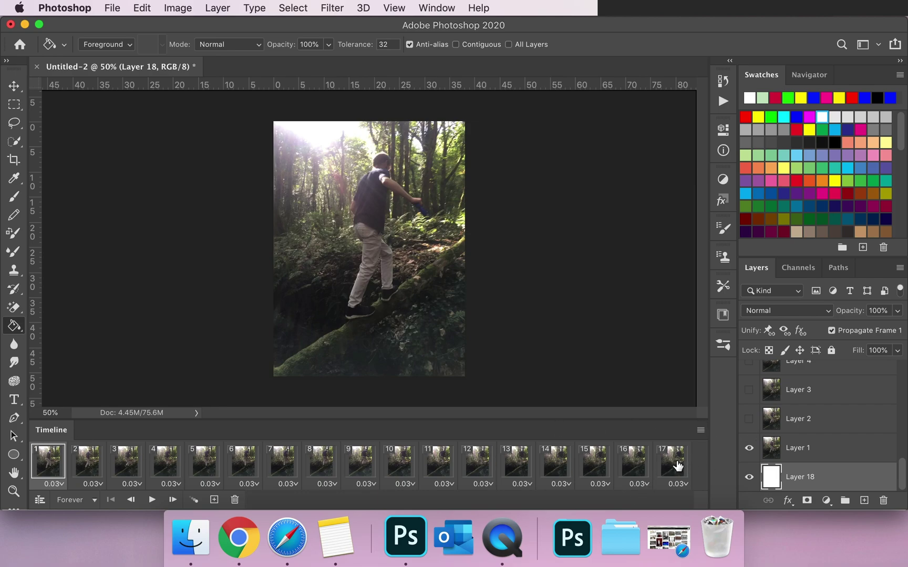
click(749, 478)
click(749, 478)
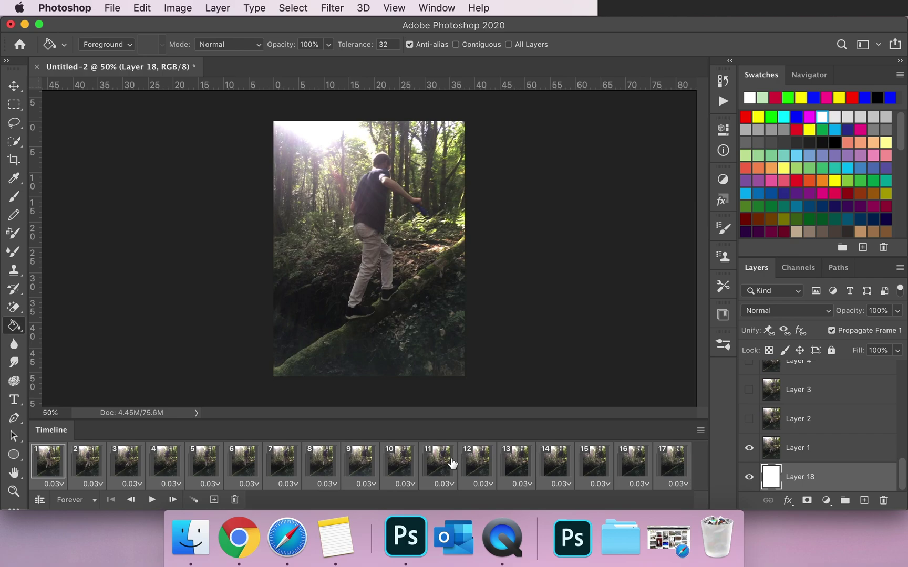
Step: Check frame 11, return to frame 1 and pick the Brush with black
click(450, 463)
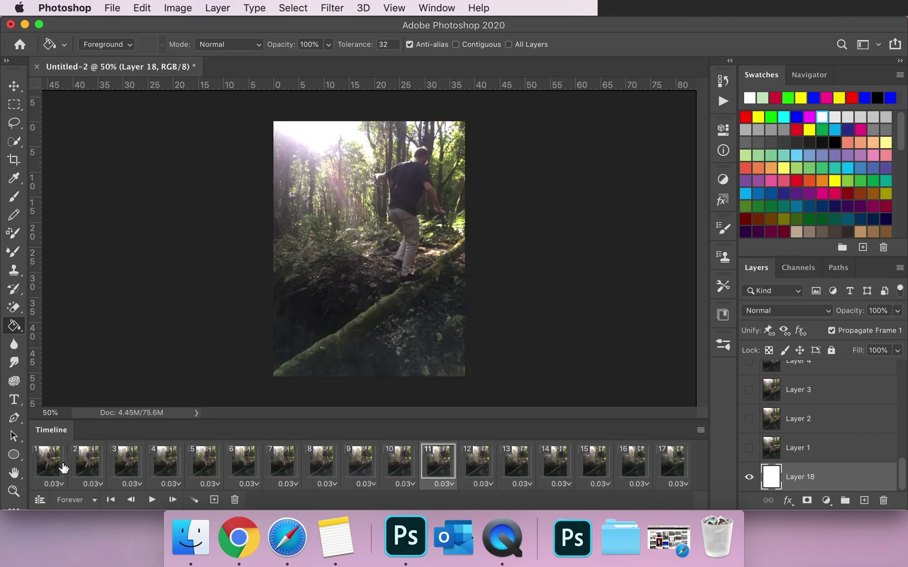
click(64, 467)
click(13, 197)
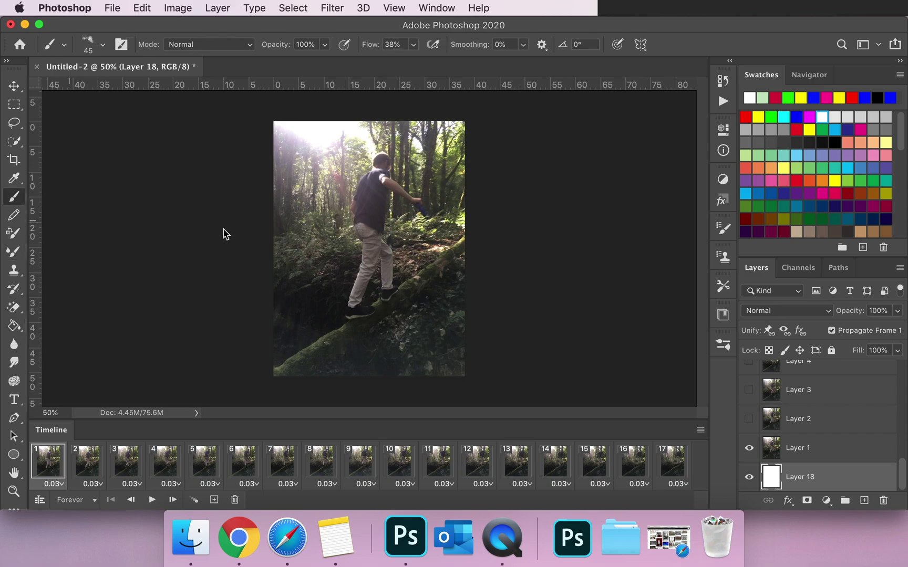
click(835, 143)
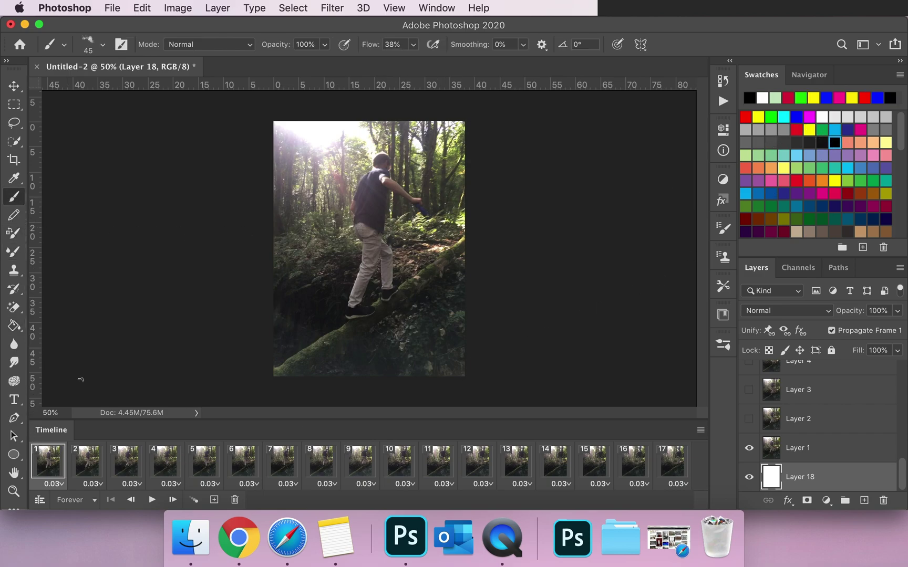
Step: Set Layer 1's opacity to 50%
click(764, 446)
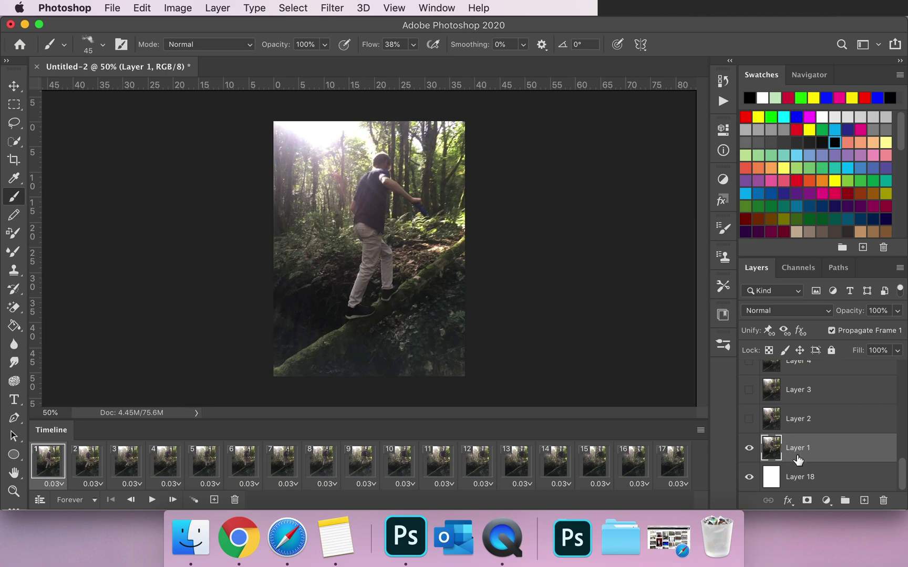
click(897, 311)
drag(865, 333, 900, 334)
key(v)
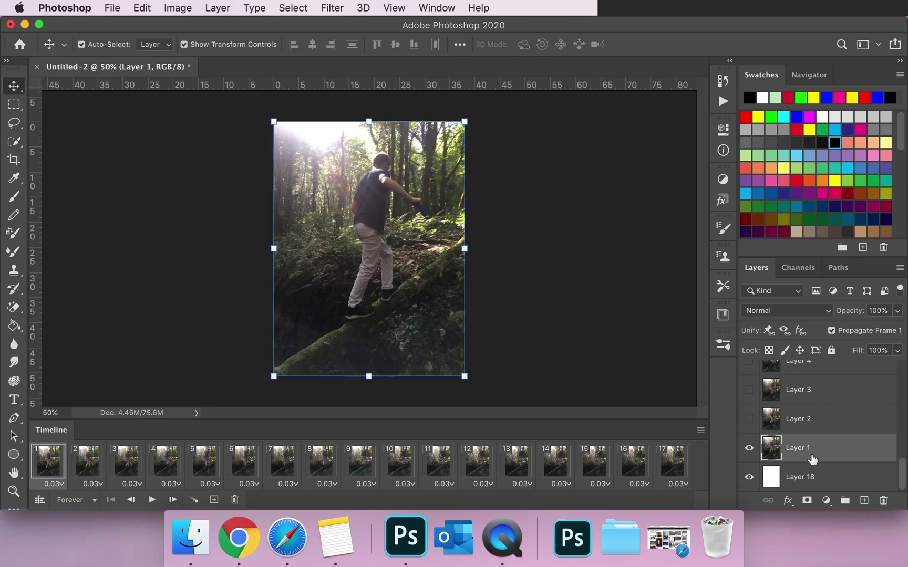
key(5)
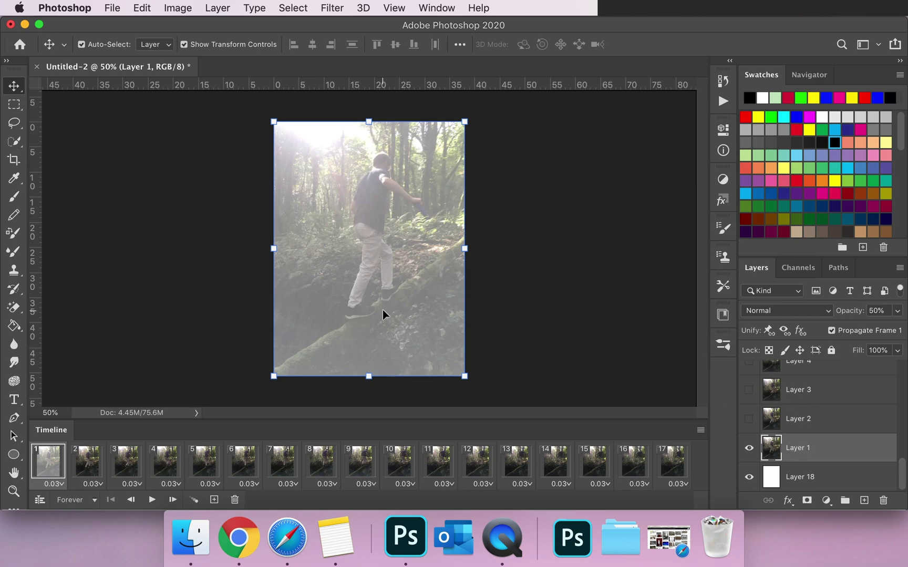
Step: Add empty Layer 19 above Layer 1 and select the Brush tool
click(864, 501)
click(784, 330)
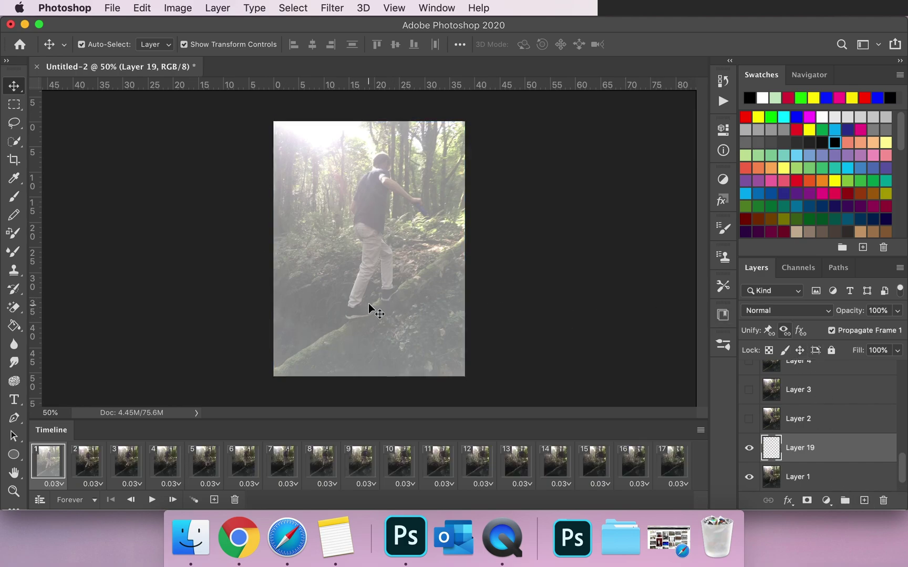
scroll(367, 302, up, 5)
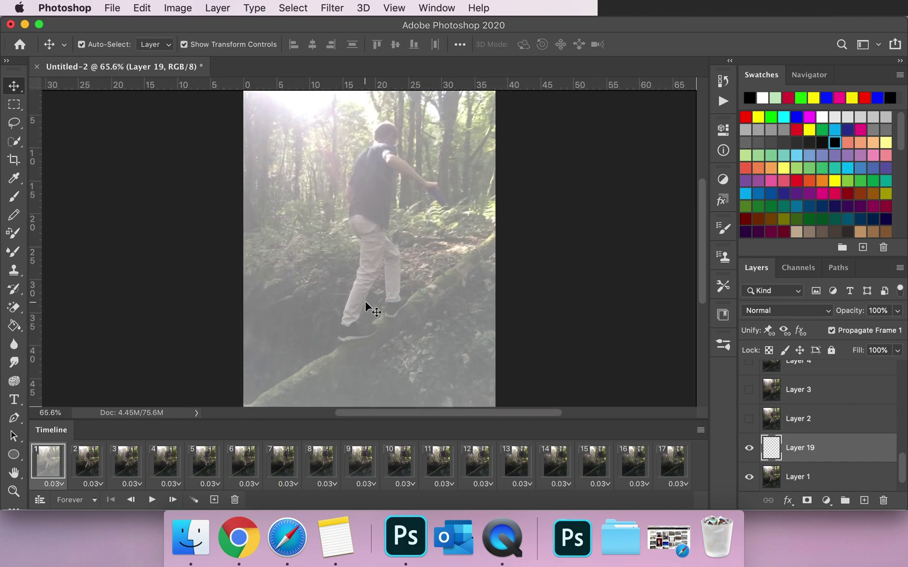
scroll(366, 303, down, 3)
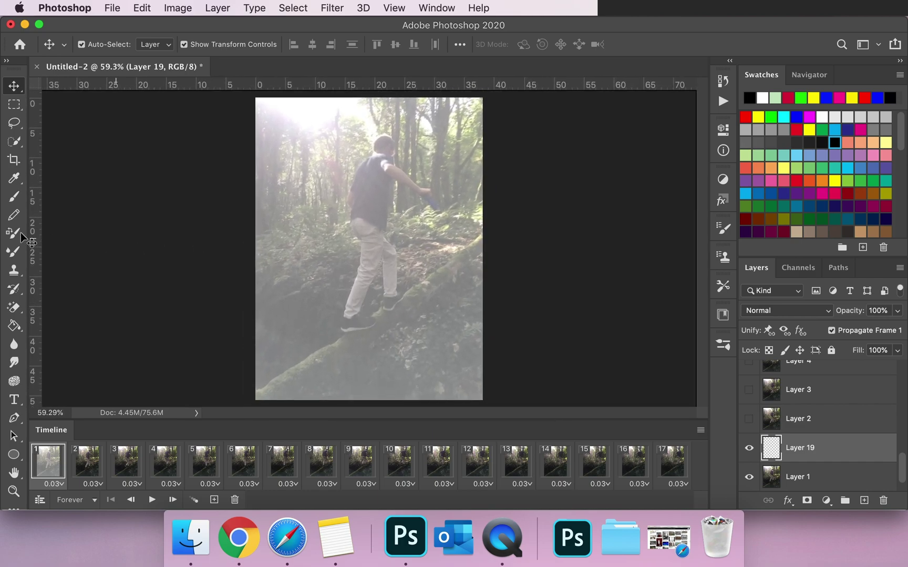
click(13, 197)
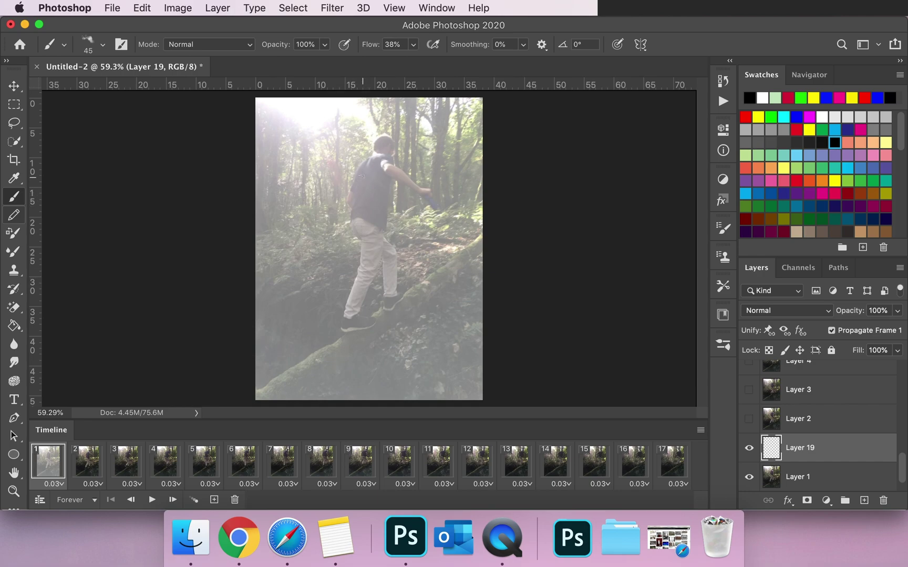
Step: Trace the man's back, right side, outstretched arm, hand and shoulder in black on Layer 19
mouse_move(362, 172)
mouse_down()
mouse_move(349, 221)
mouse_move(386, 234)
mouse_up()
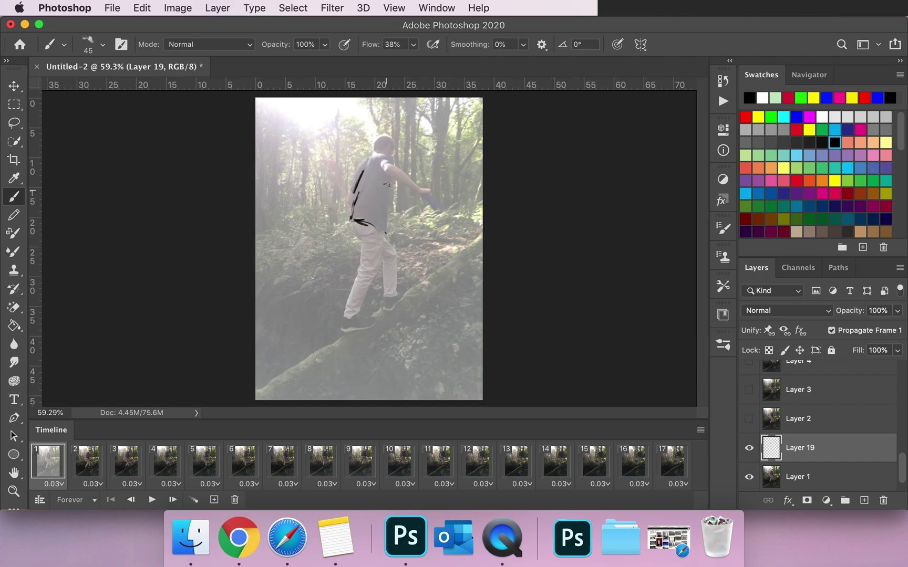
drag(386, 185, 385, 237)
drag(379, 167, 421, 198)
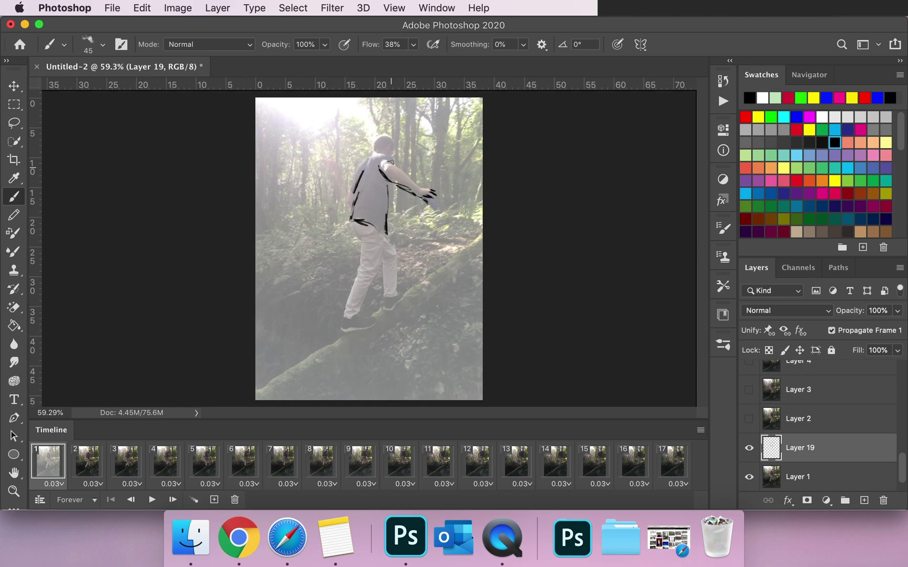
mouse_move(405, 170)
mouse_down()
mouse_move(434, 189)
mouse_move(373, 155)
mouse_move(348, 195)
mouse_up()
mouse_move(385, 153)
mouse_down()
mouse_move(391, 164)
mouse_move(386, 135)
mouse_move(373, 152)
mouse_up()
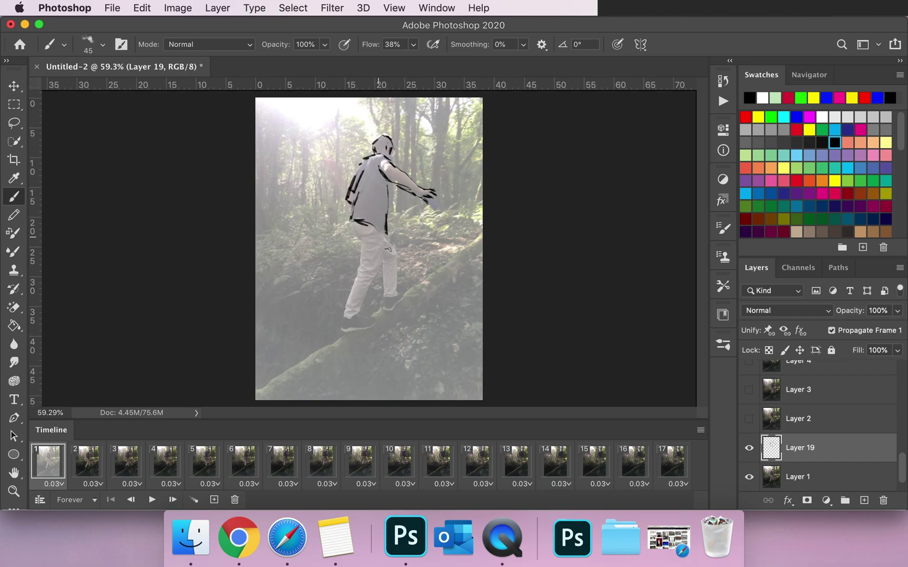
Step: Trace the man's legs, thigh and shoes, plus the log's upper and lower edges
mouse_move(383, 236)
mouse_down()
mouse_move(366, 295)
mouse_move(345, 317)
mouse_move(373, 321)
mouse_move(343, 321)
mouse_up()
drag(383, 297, 386, 306)
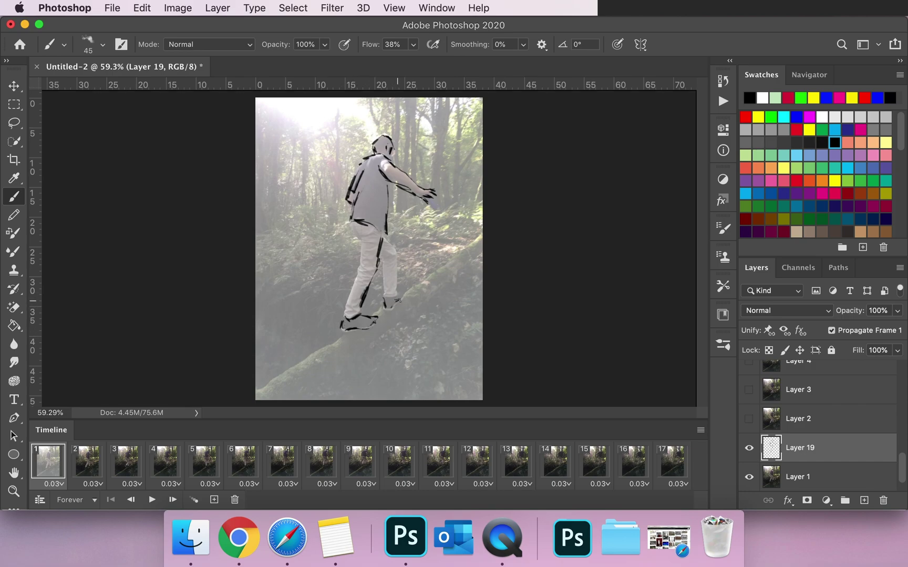
drag(386, 302, 399, 293)
drag(381, 260, 385, 296)
drag(396, 253, 400, 295)
drag(386, 238, 400, 254)
mouse_move(354, 226)
mouse_down()
mouse_move(363, 243)
mouse_move(344, 307)
mouse_up()
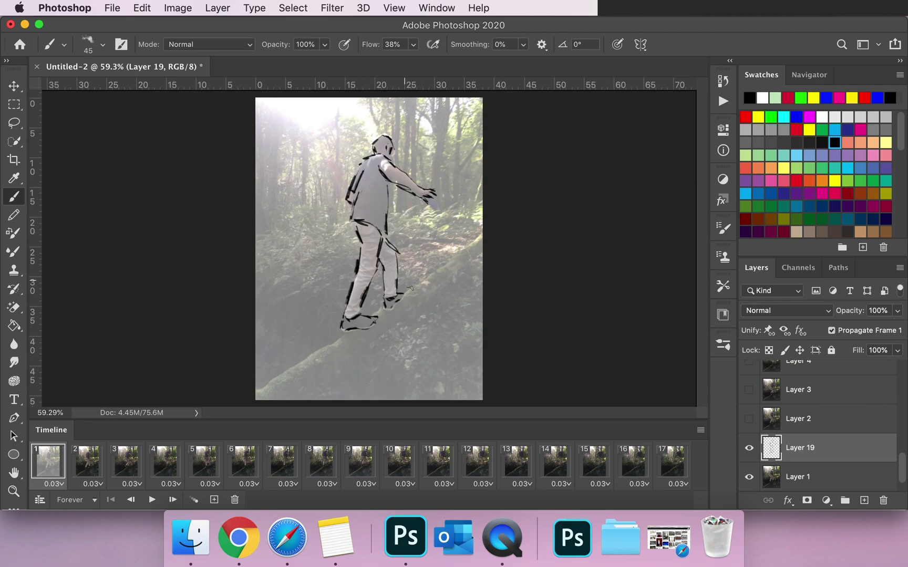
drag(407, 290, 483, 235)
drag(375, 341, 483, 254)
Step: Extend the log's lower edge and draw six vertical tree trunks and two branches behind the man
mouse_move(373, 342)
mouse_down()
mouse_move(297, 400)
mouse_move(284, 371)
mouse_move(345, 334)
mouse_up()
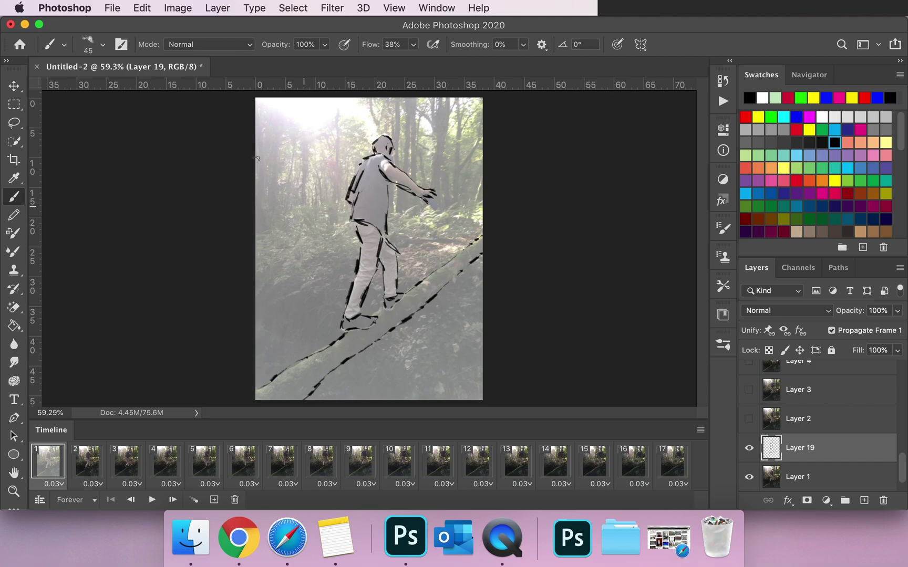
drag(317, 172, 320, 211)
drag(336, 143, 334, 215)
drag(426, 110, 441, 143)
drag(448, 105, 435, 185)
drag(460, 105, 457, 204)
drag(478, 143, 461, 167)
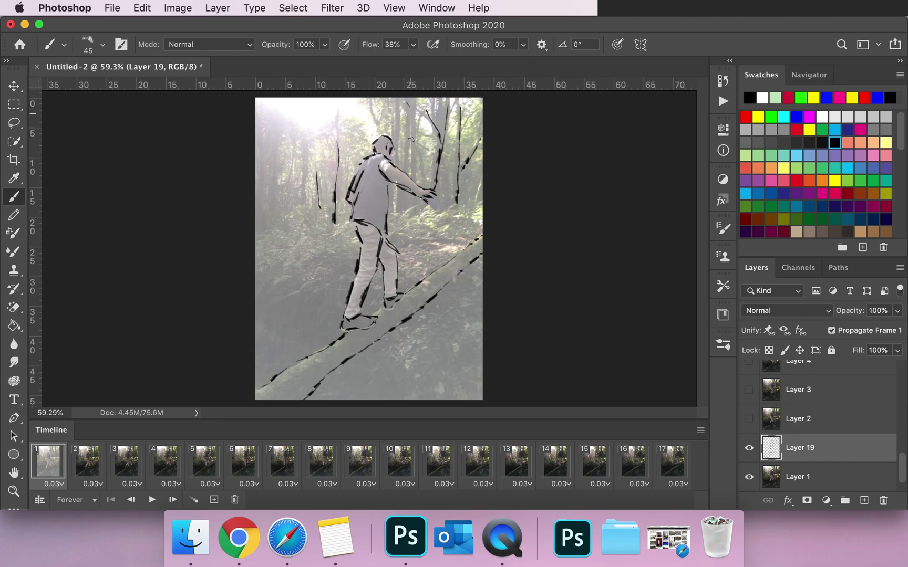
drag(411, 139, 412, 174)
drag(400, 103, 415, 212)
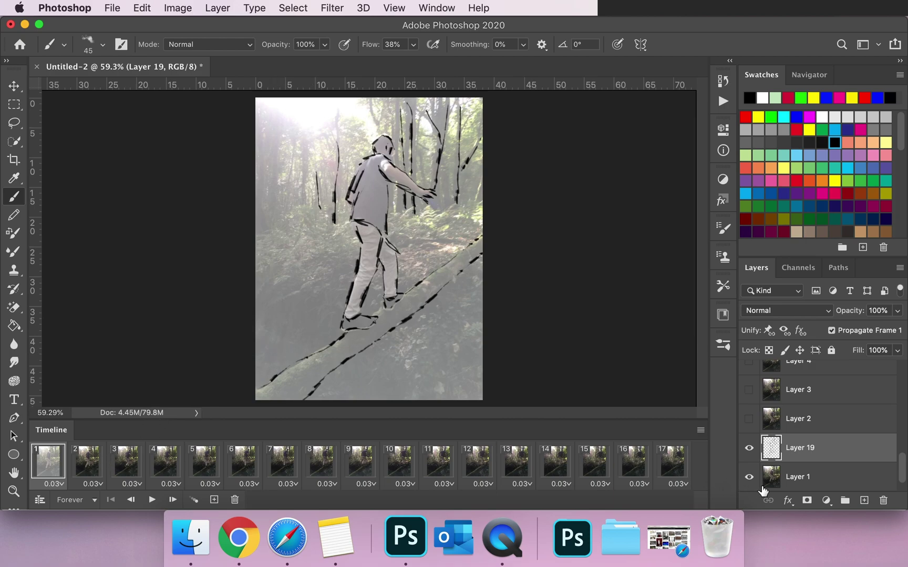
Step: Hide Layer 1's photo so only the frame 1 sketch remains
click(749, 477)
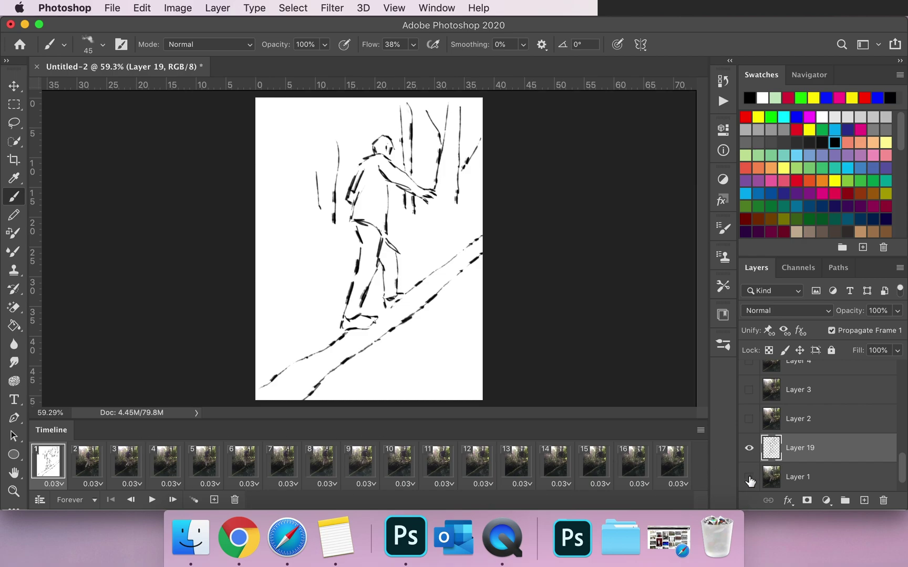
click(750, 478)
click(749, 477)
Step: On frame 2, set Layer 2 to 50% opacity and add empty Layer 20 above it
click(90, 462)
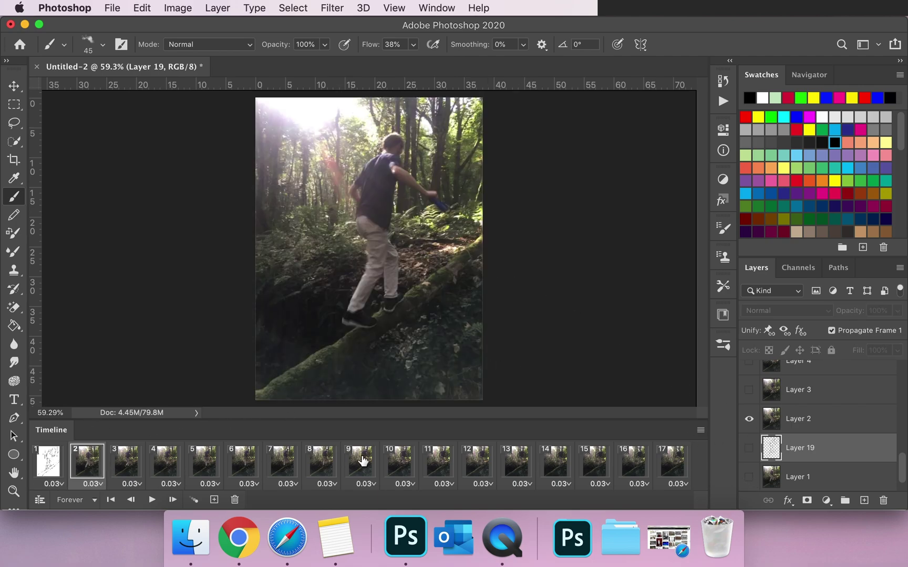
click(796, 429)
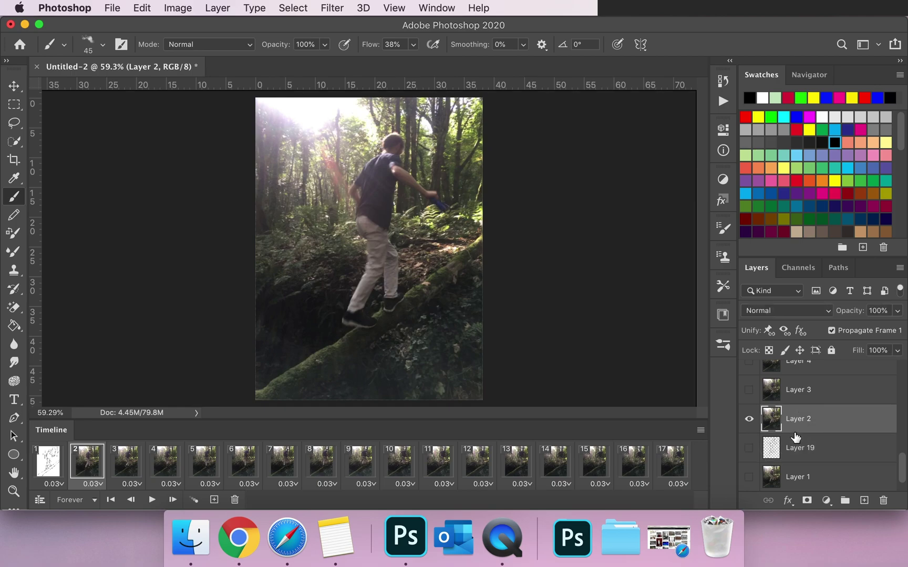
click(62, 465)
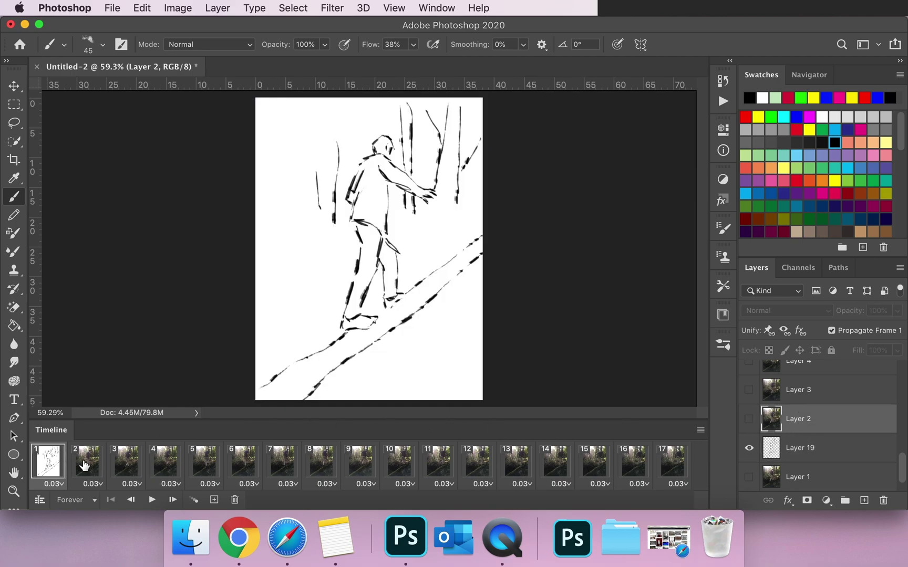
click(85, 465)
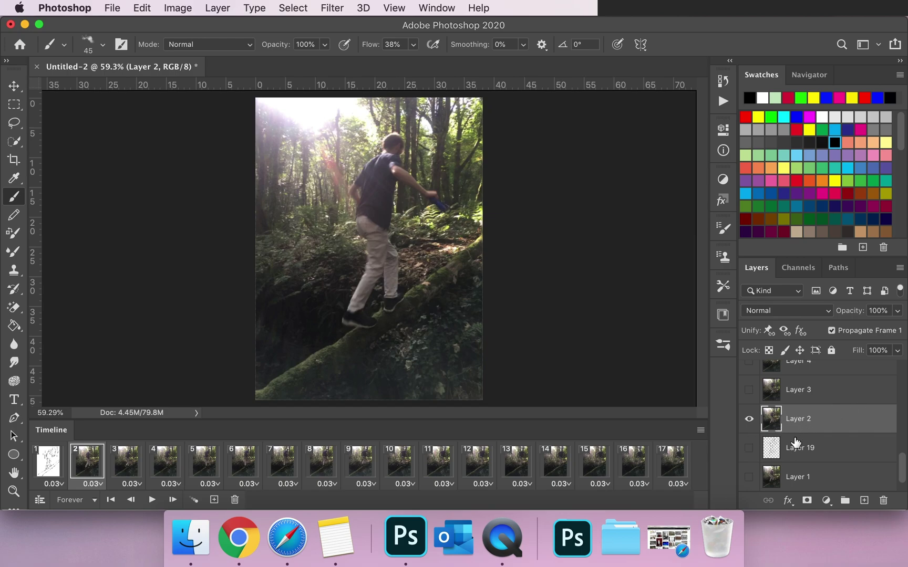
key(v)
key(5)
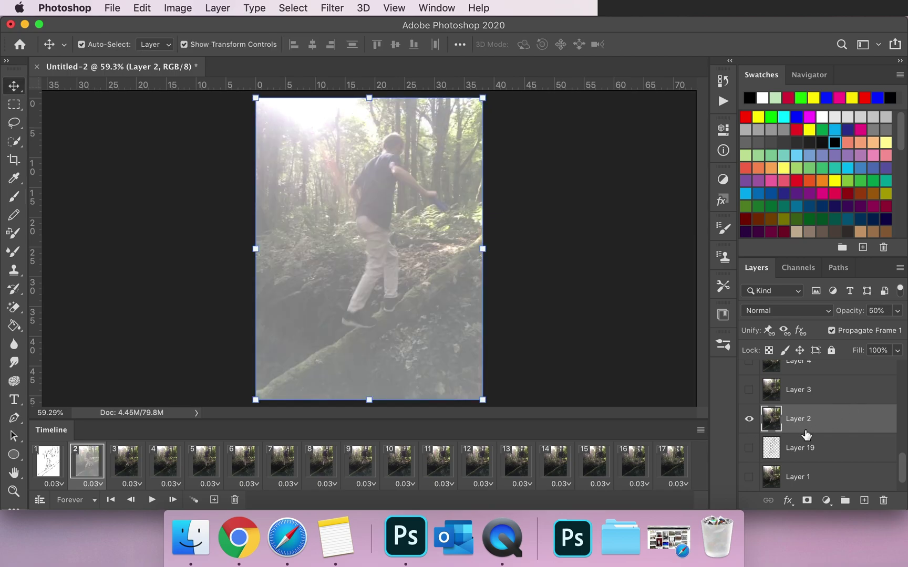
click(864, 502)
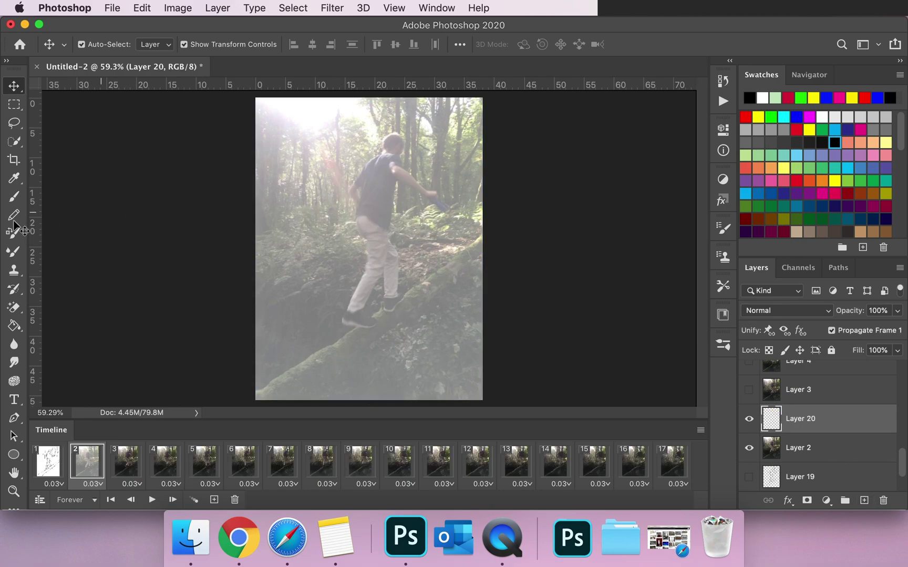
Step: On Layer 20, brush black strokes over the shoe, torso side, calf, back foot, log edge and upper arm
click(14, 196)
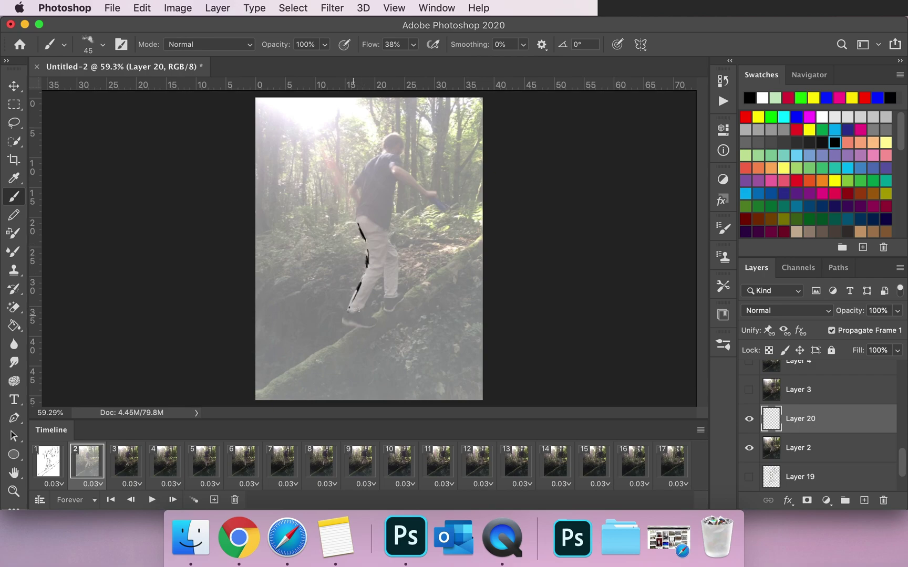
mouse_move(347, 313)
mouse_down()
mouse_move(365, 306)
mouse_move(383, 267)
mouse_move(387, 236)
mouse_move(385, 247)
mouse_move(387, 230)
mouse_move(354, 218)
mouse_up()
drag(394, 183, 390, 233)
mouse_move(384, 271)
mouse_down()
mouse_move(387, 297)
mouse_move(400, 258)
mouse_up()
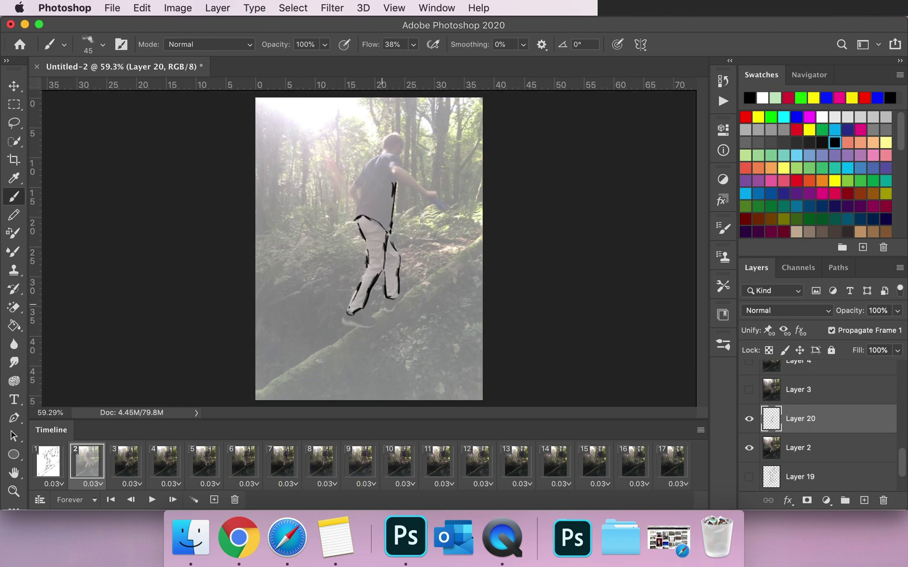
mouse_move(385, 310)
mouse_down()
mouse_move(348, 319)
mouse_move(341, 312)
mouse_move(343, 320)
mouse_move(375, 317)
mouse_up()
drag(301, 398, 385, 337)
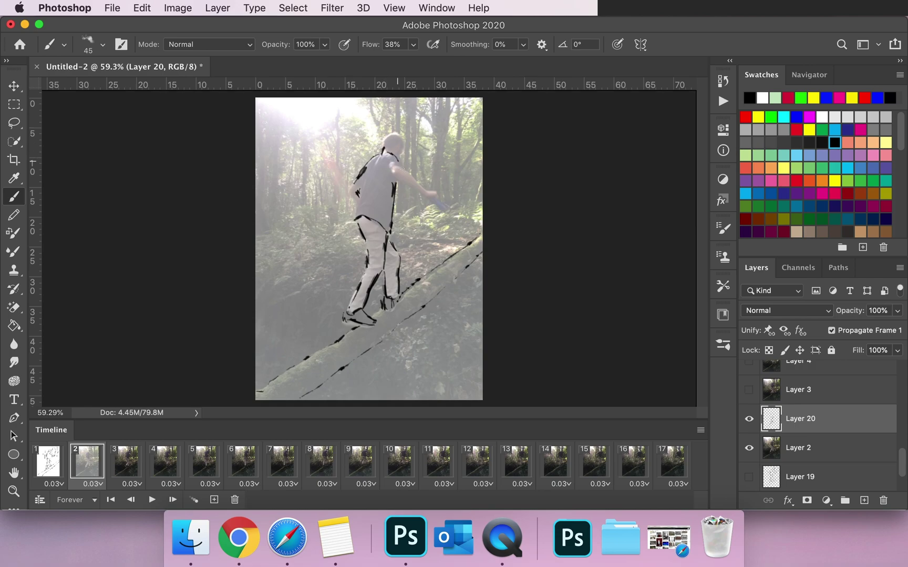
drag(391, 175, 410, 187)
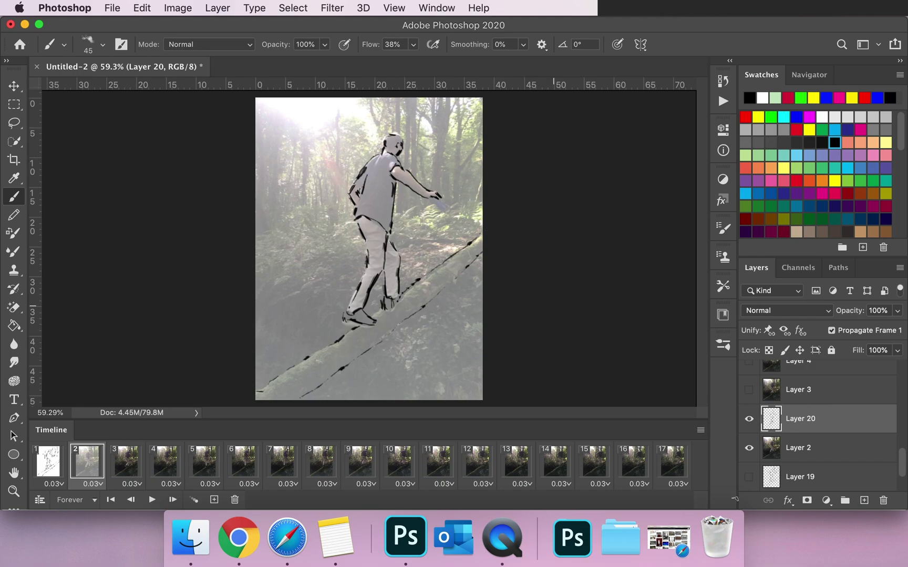
Step: Hide the frame 2 photo, show Layer 19's sketch as reference, and trace the trunks above the hand
click(749, 476)
click(749, 449)
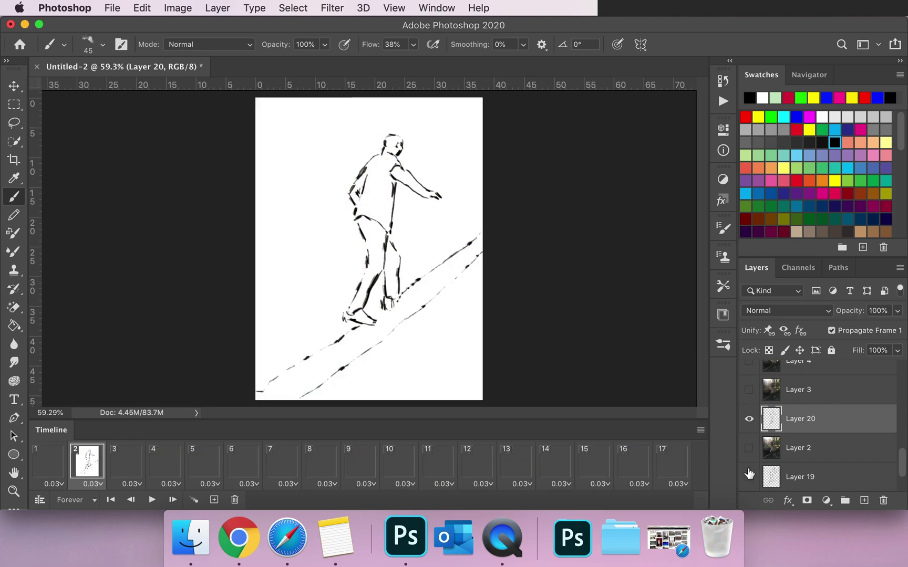
click(748, 475)
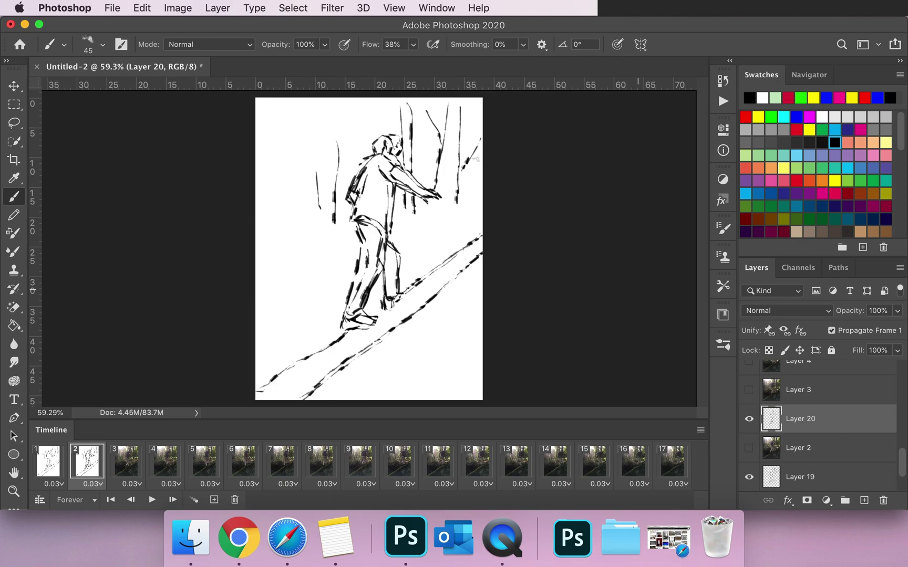
drag(400, 107, 405, 146)
drag(413, 104, 410, 158)
drag(424, 107, 440, 141)
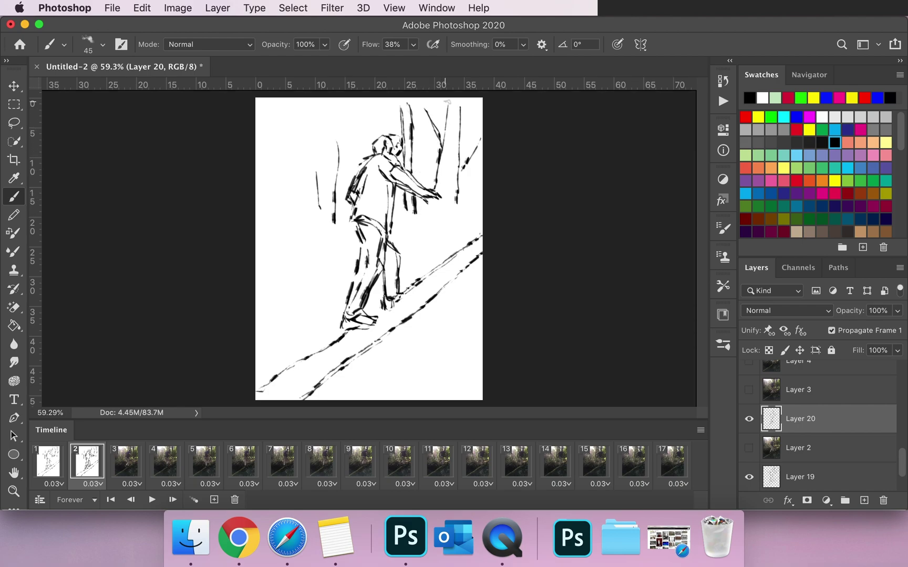
drag(448, 101, 444, 149)
mouse_move(460, 105)
mouse_down()
mouse_move(455, 202)
mouse_move(462, 167)
mouse_move(458, 174)
mouse_move(484, 130)
mouse_up()
Step: Draw the tree trunks left of the figure, redoing the short stroke thinner
mouse_move(333, 138)
mouse_down()
mouse_move(341, 168)
mouse_move(336, 227)
mouse_up()
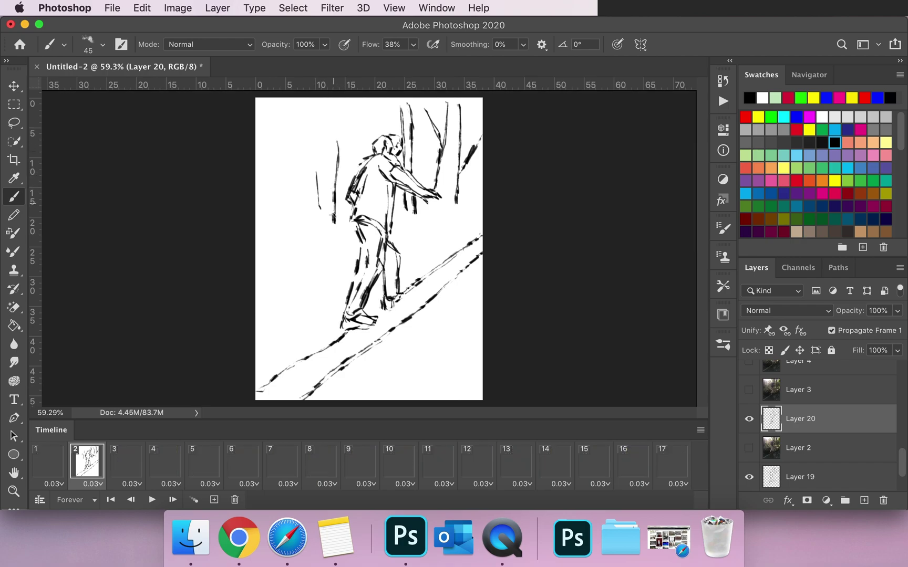
drag(318, 179, 323, 204)
key(super+z)
drag(317, 168, 318, 198)
Step: Hide Layer 19 and flip between frames 1 and 2 to compare the drawings
click(749, 477)
click(47, 461)
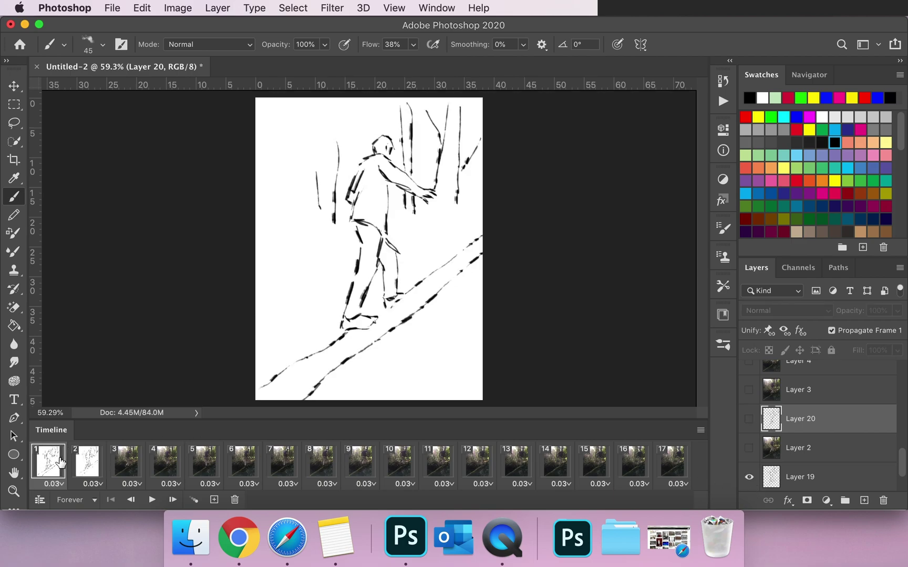
click(79, 457)
click(49, 466)
click(82, 465)
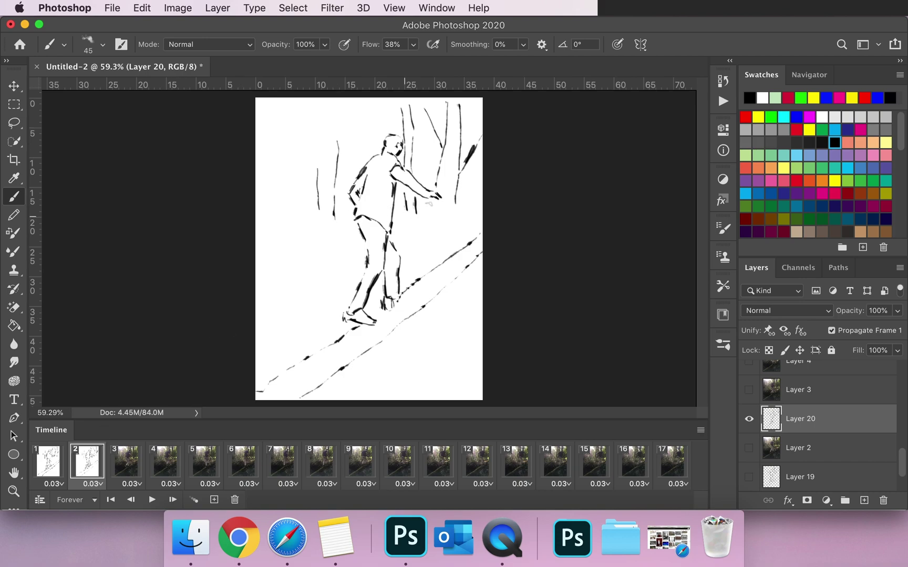
click(58, 460)
click(80, 461)
click(49, 467)
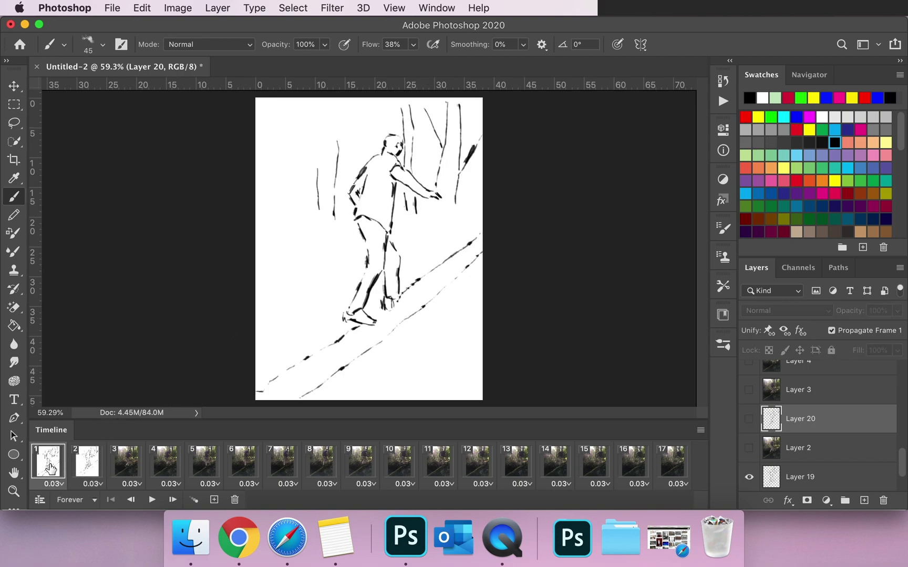
click(85, 462)
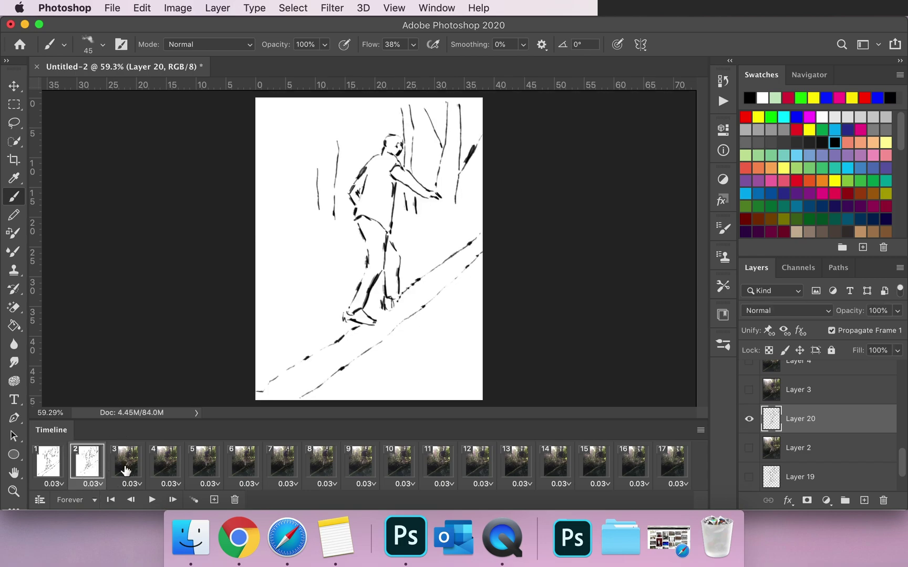
click(55, 467)
Step: Go to frame 3, fade the Layer 3 photo to 50% opacity, and add a new layer
click(86, 473)
click(141, 468)
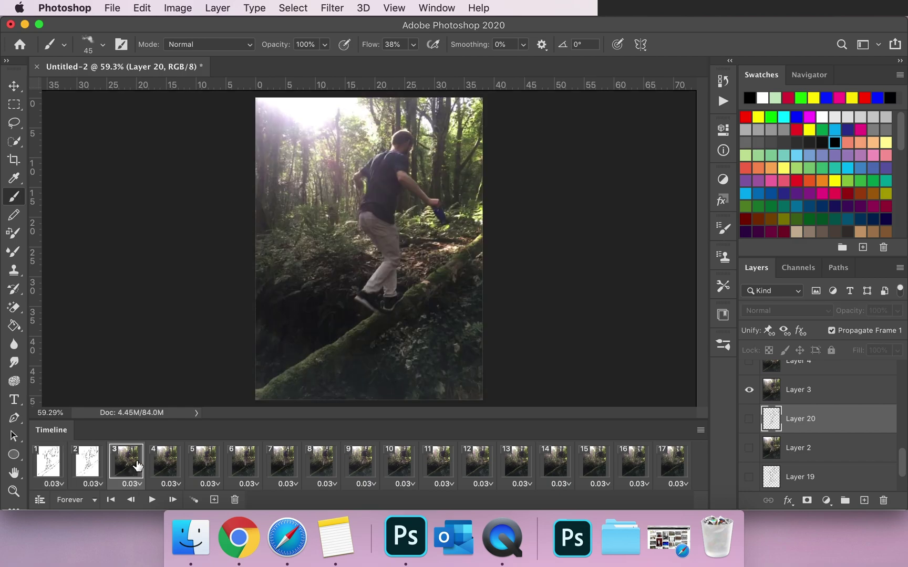
click(803, 395)
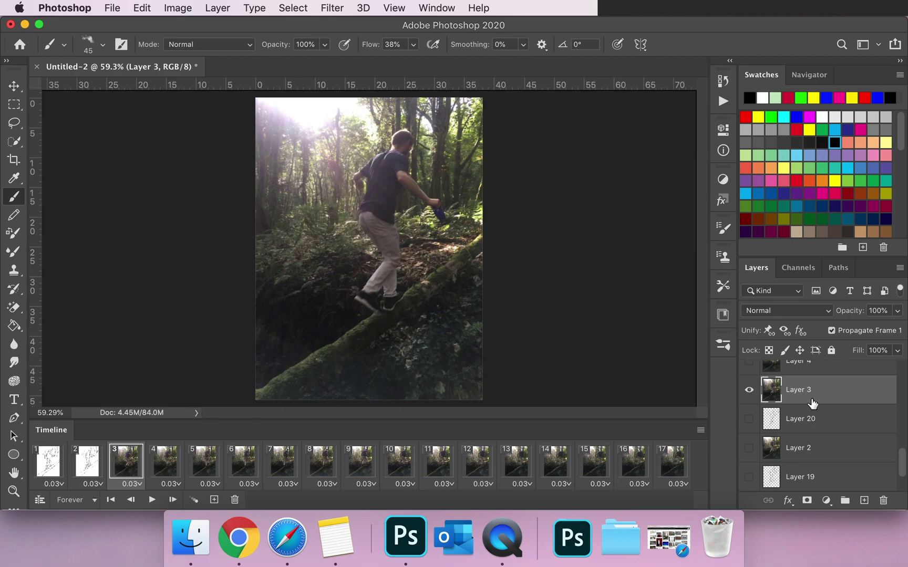
key(v)
key(5)
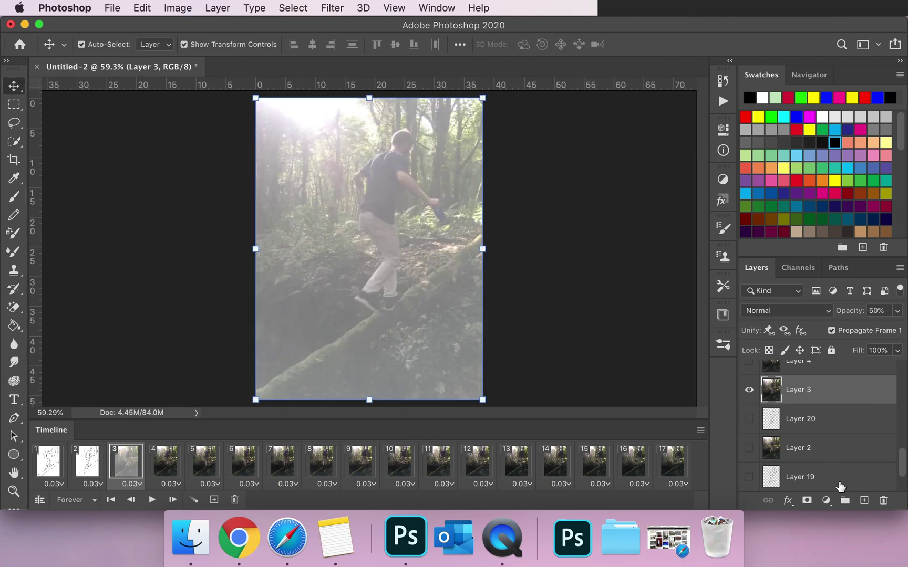
click(864, 500)
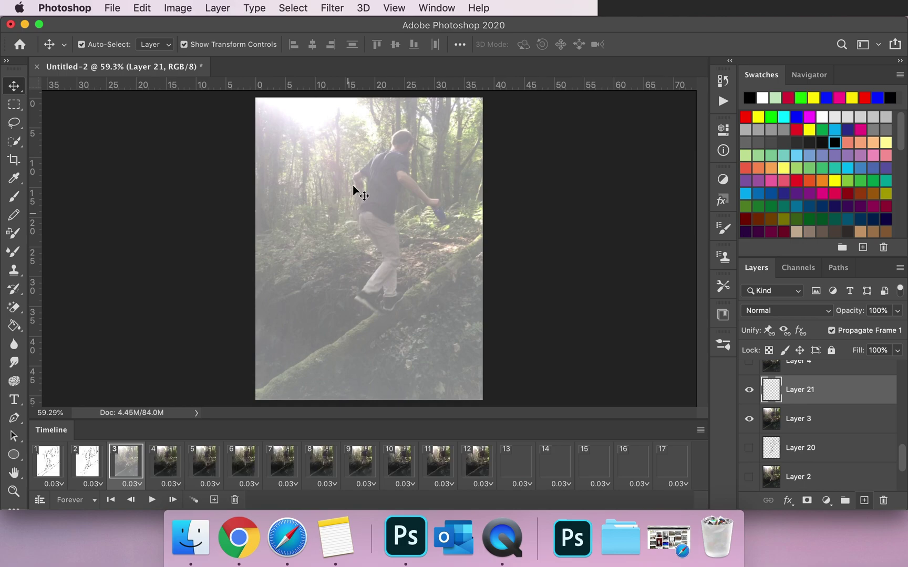
Step: Brush strokes tracing the man's back and the back of his leg
click(14, 196)
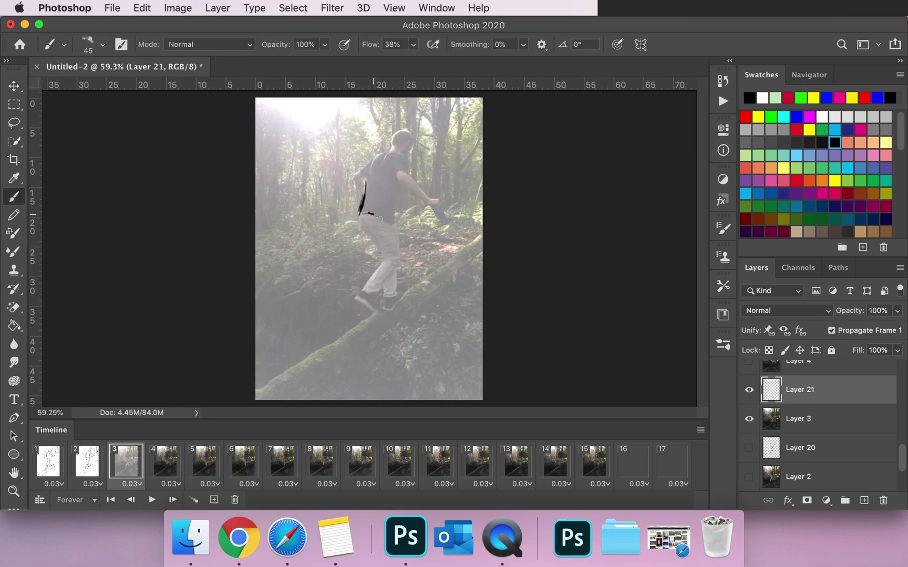
drag(400, 185, 397, 220)
mouse_move(384, 259)
mouse_down()
mouse_move(366, 290)
mouse_move(403, 257)
mouse_up()
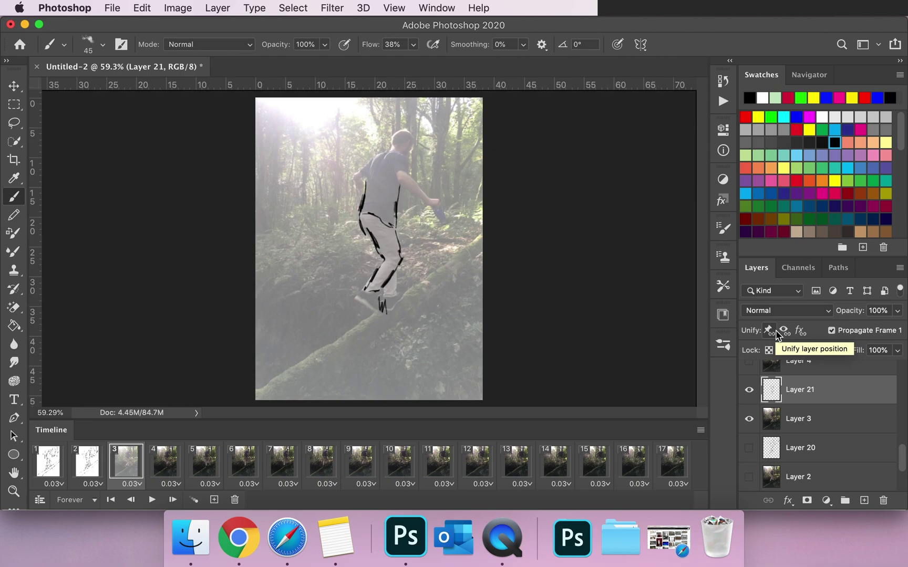
Step: Stop the QuickTime screen recording from its Dock menu to reveal Tree walk.psd
right_click(502, 544)
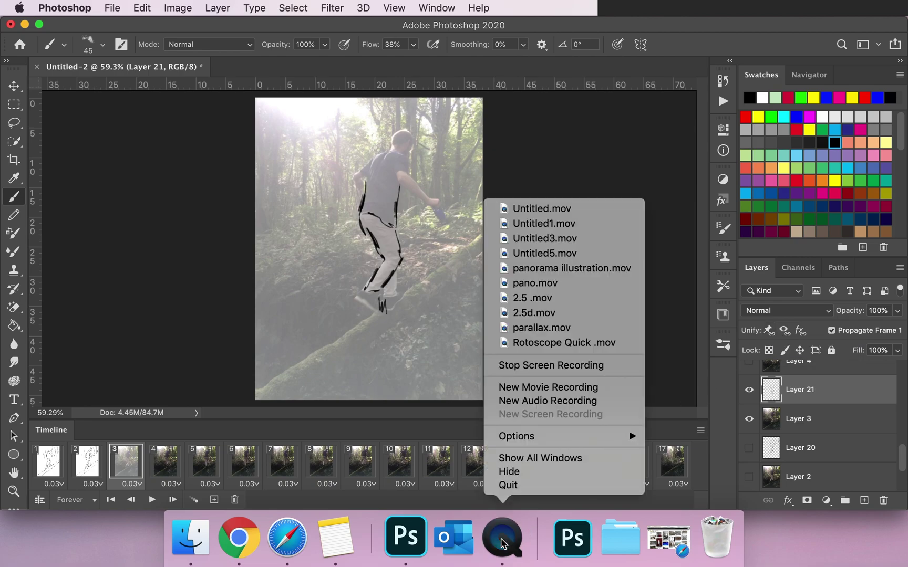
click(549, 365)
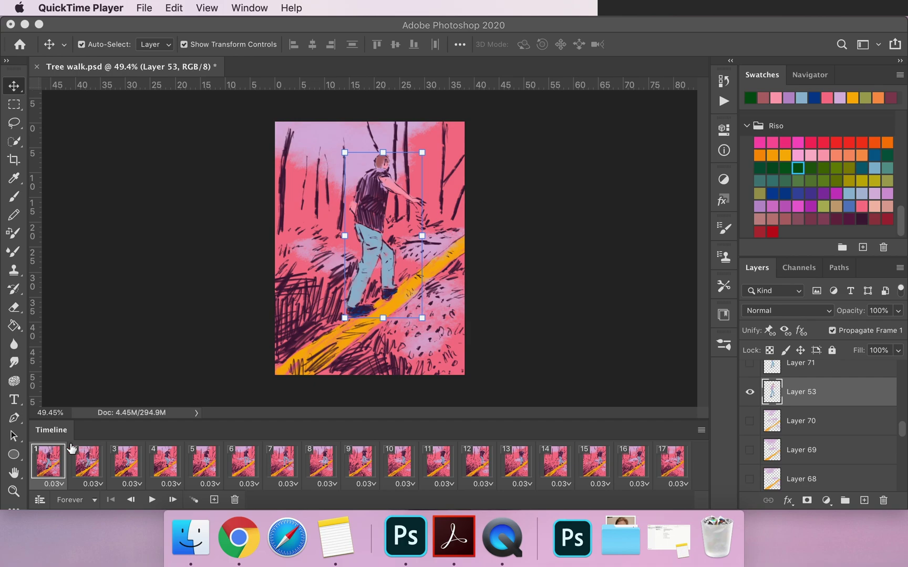
Step: Play the finished animation once and return to frame 1
click(137, 335)
key(space)
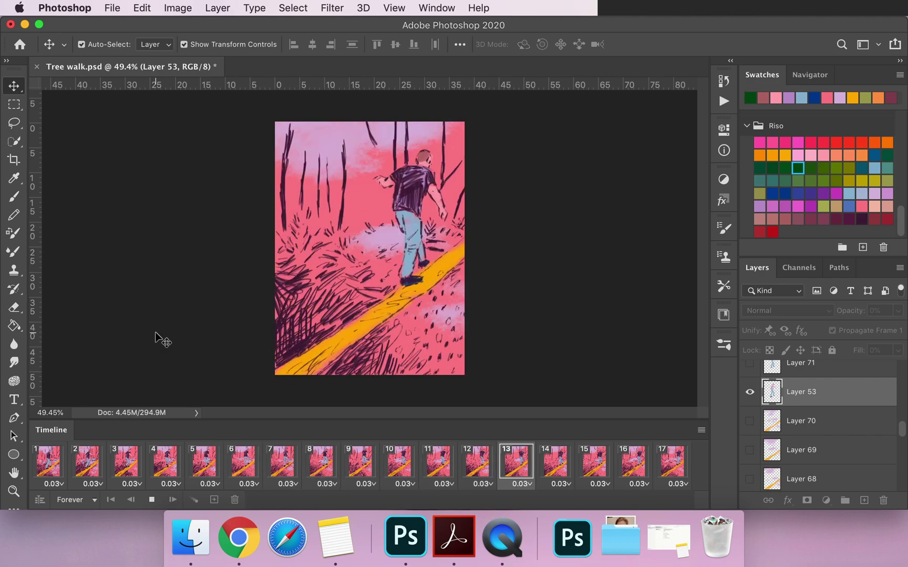
key(space)
click(50, 463)
Step: Expand Group 1, locate Layer 1 in the layer list, and delete it
scroll(841, 440, up, 10)
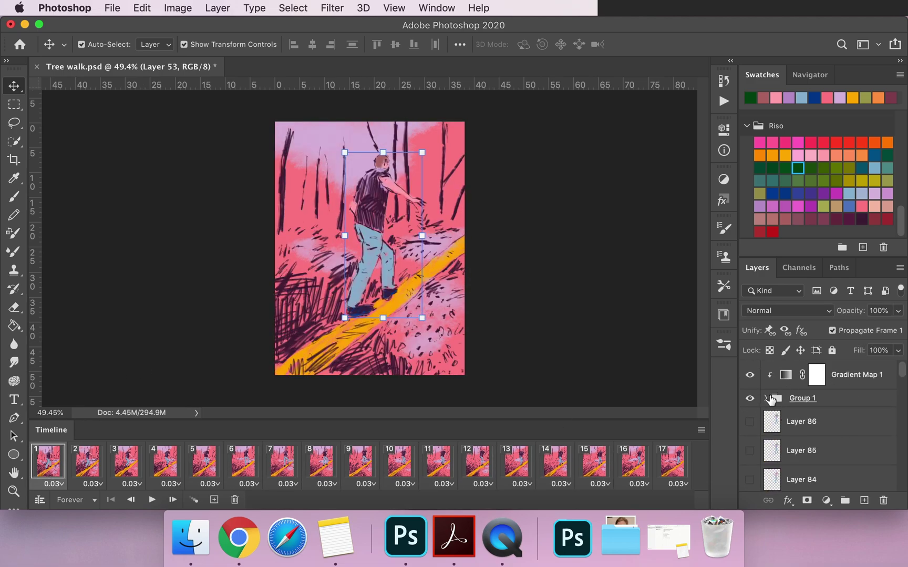
click(766, 399)
scroll(817, 449, down, 5)
scroll(816, 449, up, 5)
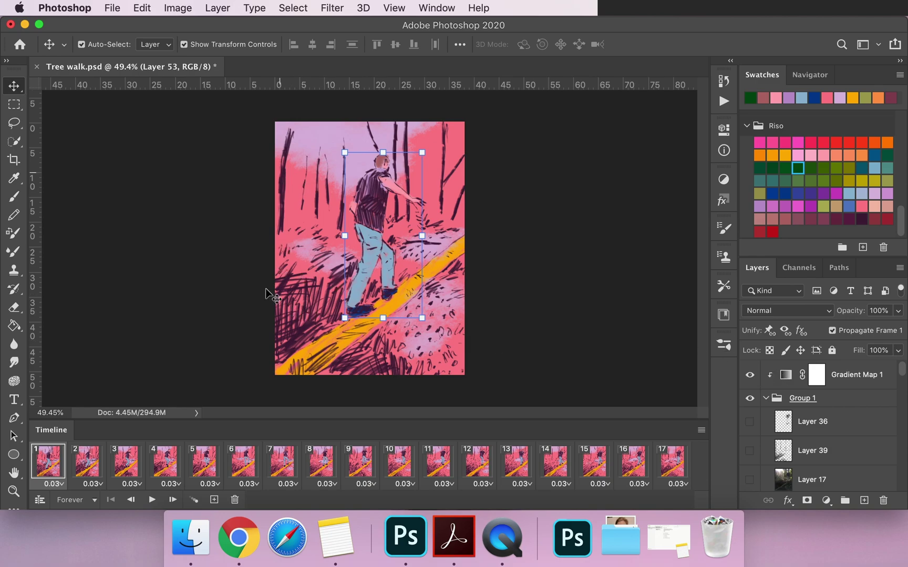
scroll(831, 439, down, 10)
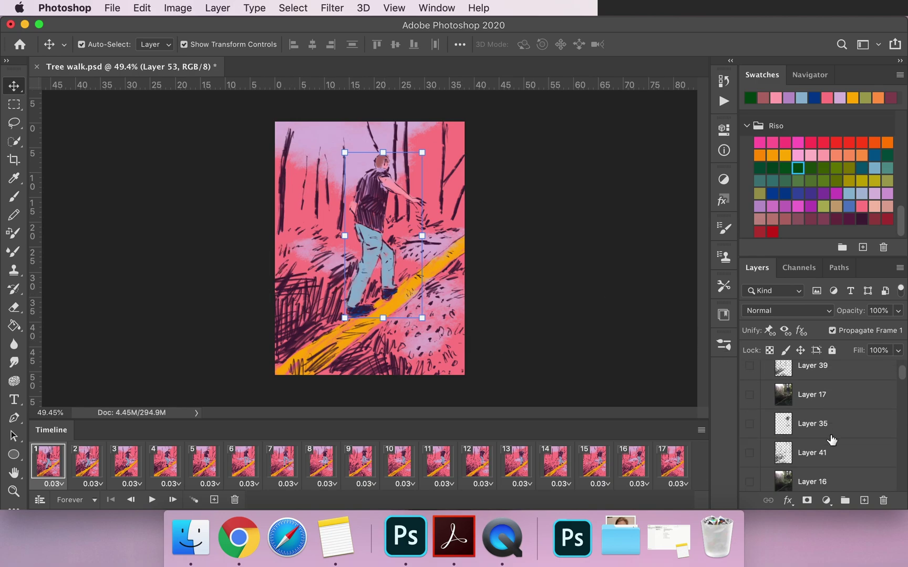
scroll(831, 439, down, 5)
click(808, 431)
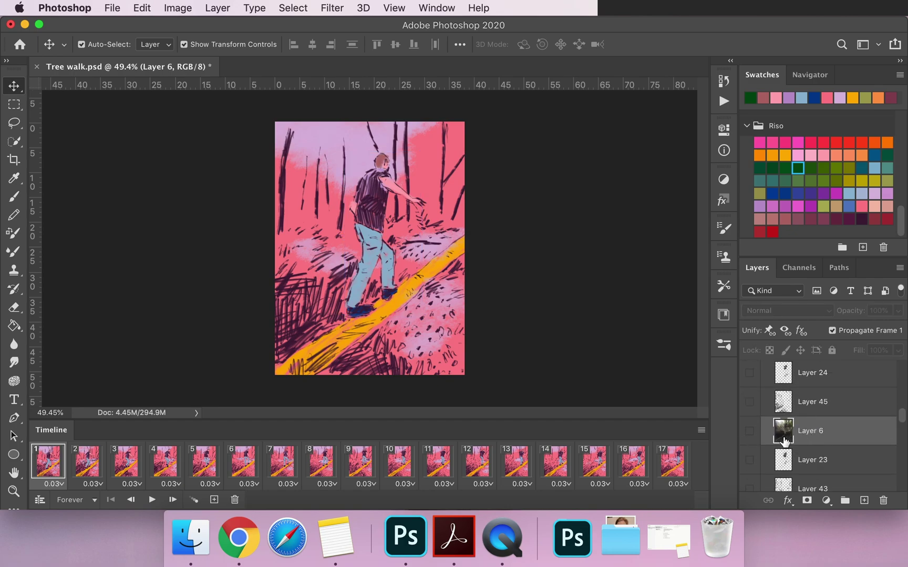
scroll(801, 439, down, 10)
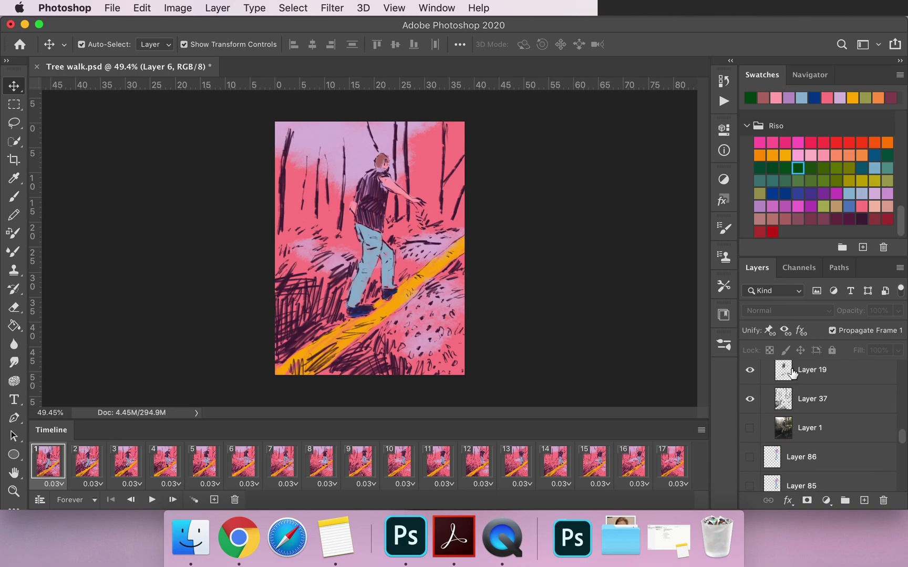
scroll(799, 415, up, 2)
click(803, 435)
key(Delete)
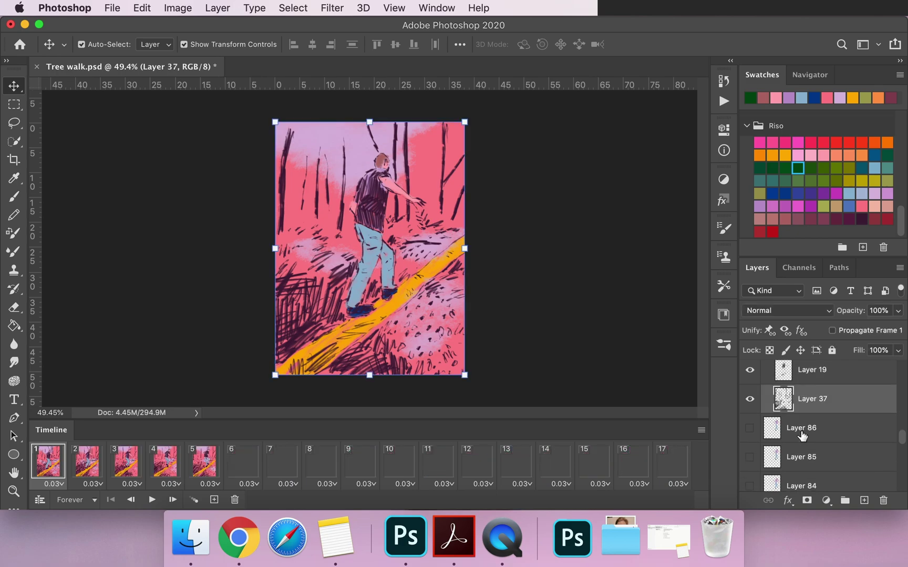
scroll(803, 435, up, 10)
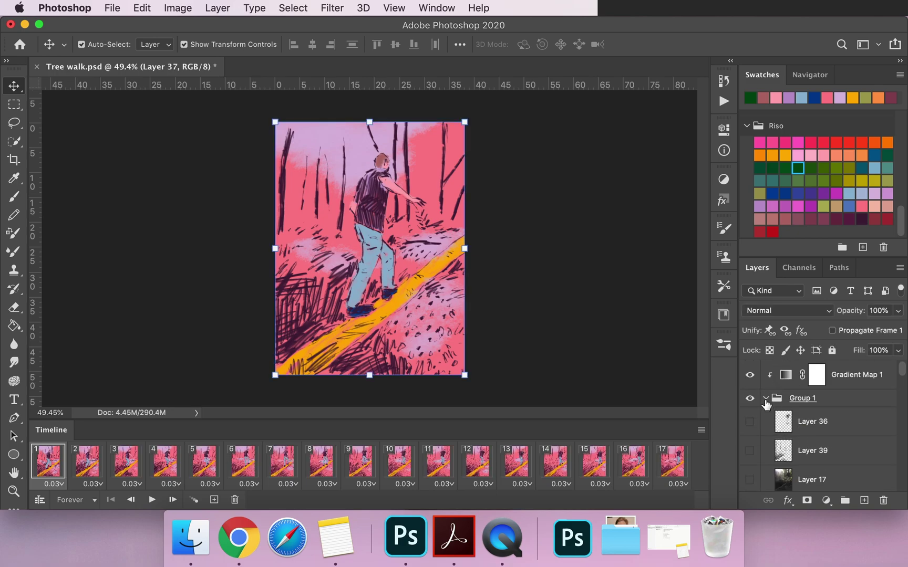
Step: Collapse Group 1 and confirm frames 1–3 show Layers 54, 55 and 56
click(766, 398)
scroll(762, 421, down, 8)
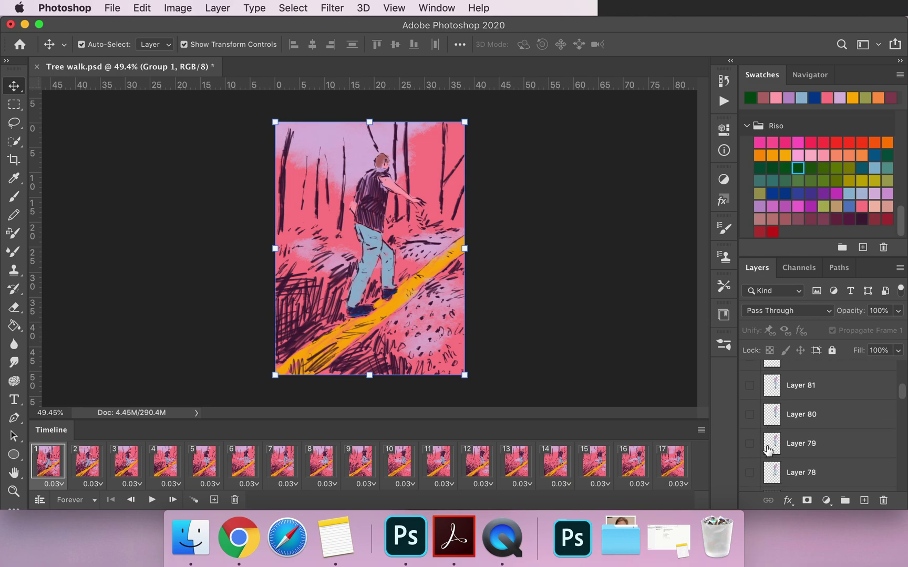
scroll(768, 452, down, 15)
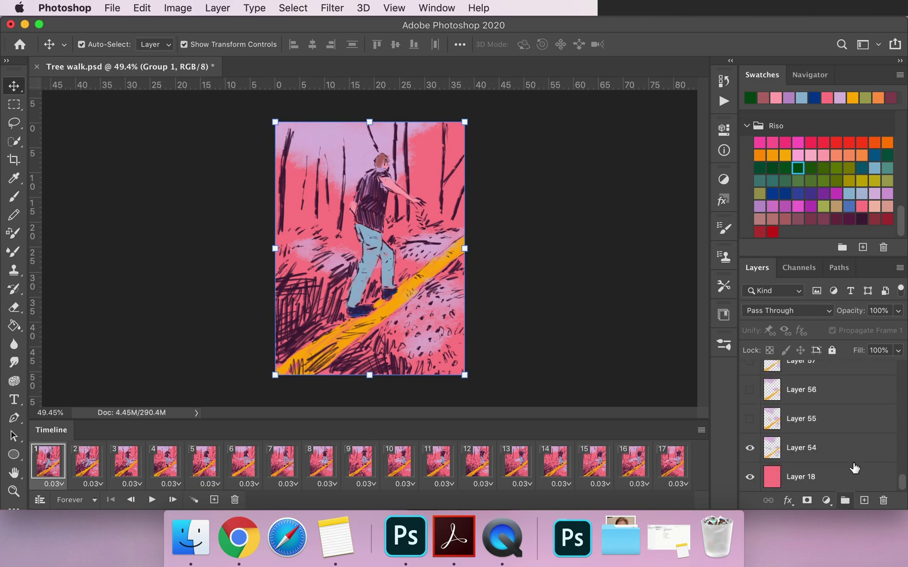
click(829, 450)
click(91, 455)
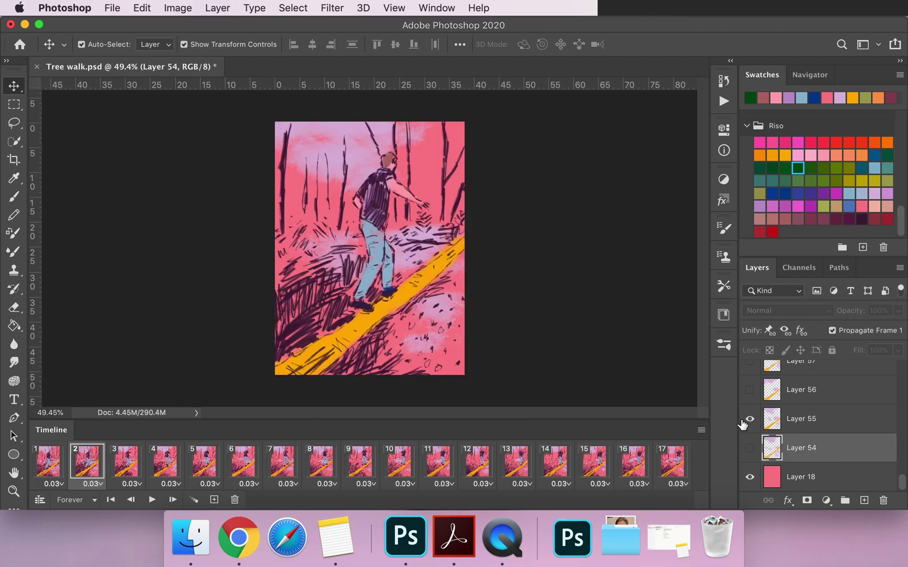
click(794, 427)
click(125, 461)
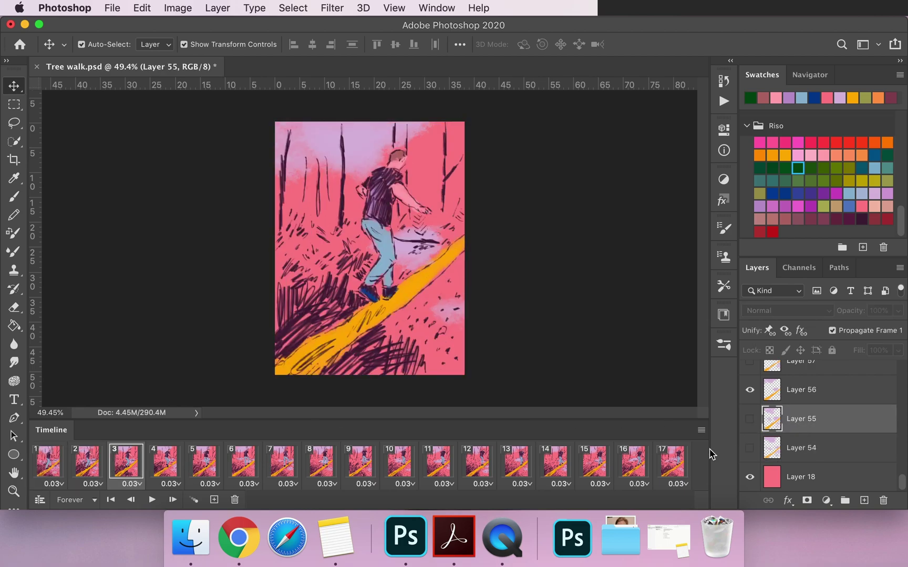
click(808, 383)
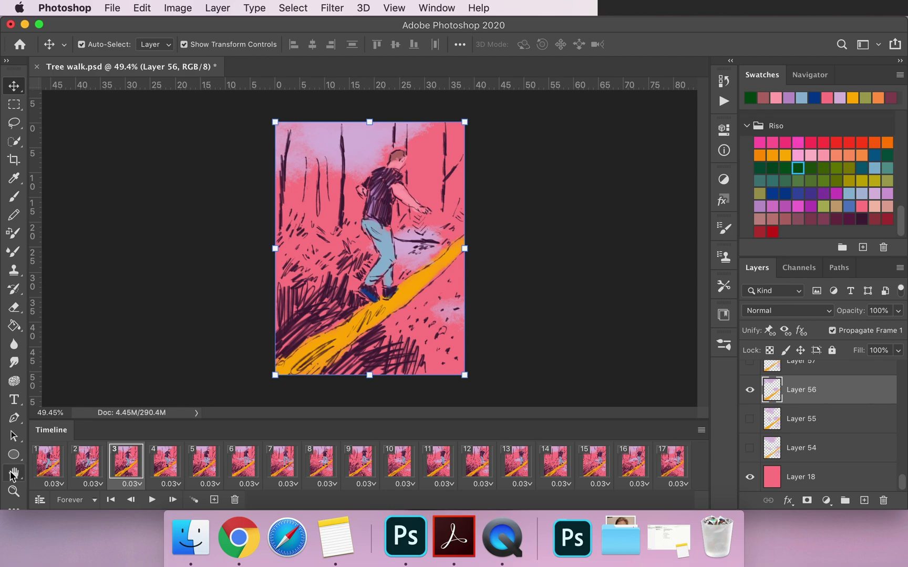
Step: Check frames 4 and 5 against Layers 57 and 58, then play from frame 1
click(167, 463)
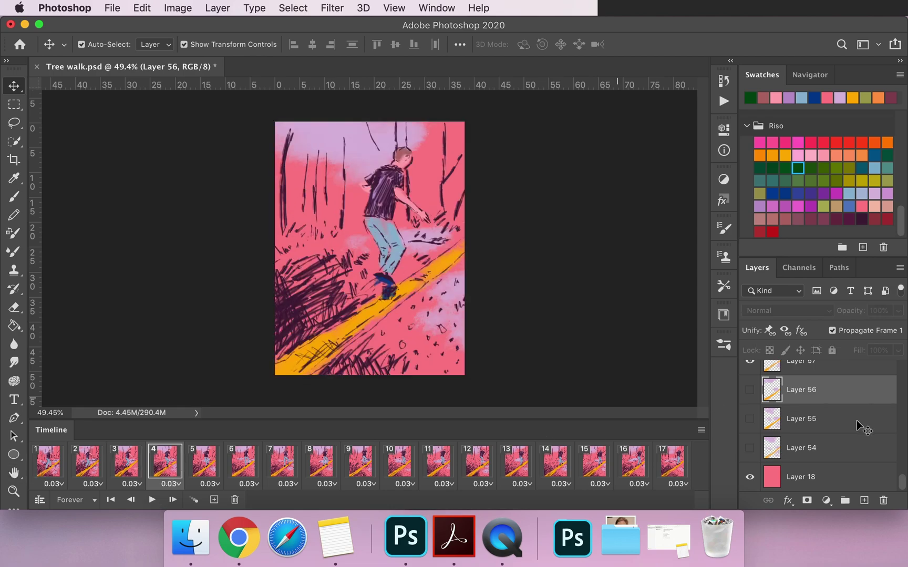
scroll(814, 412, up, 2)
click(814, 410)
click(778, 392)
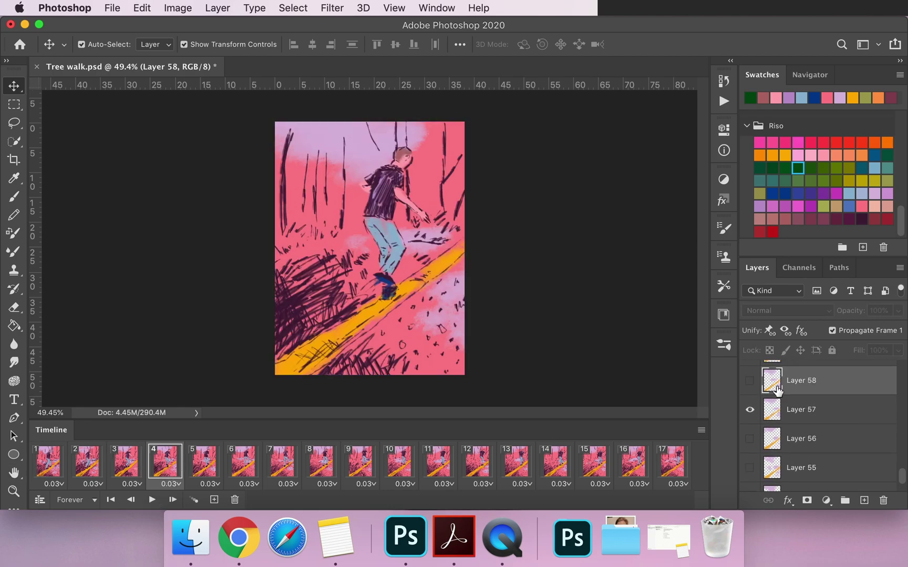
click(205, 461)
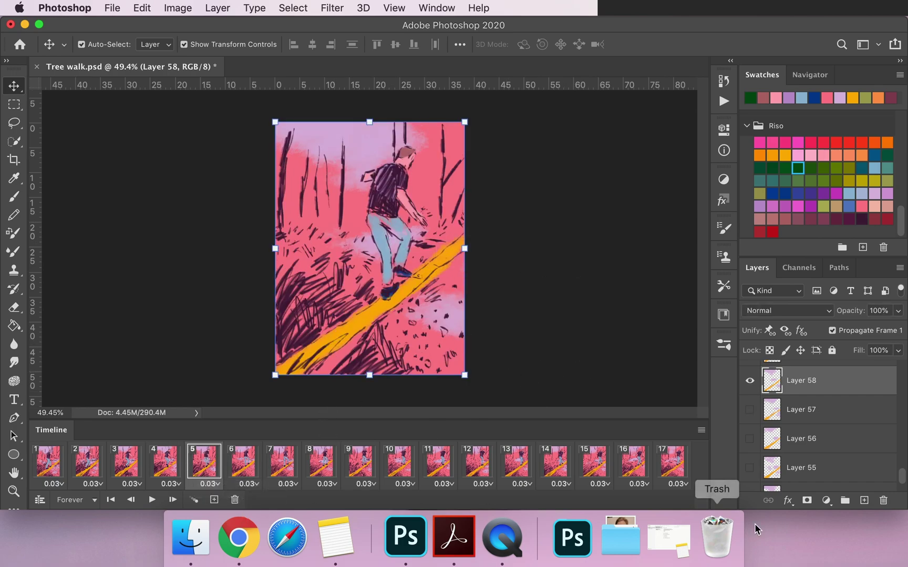
scroll(884, 466, down, 3)
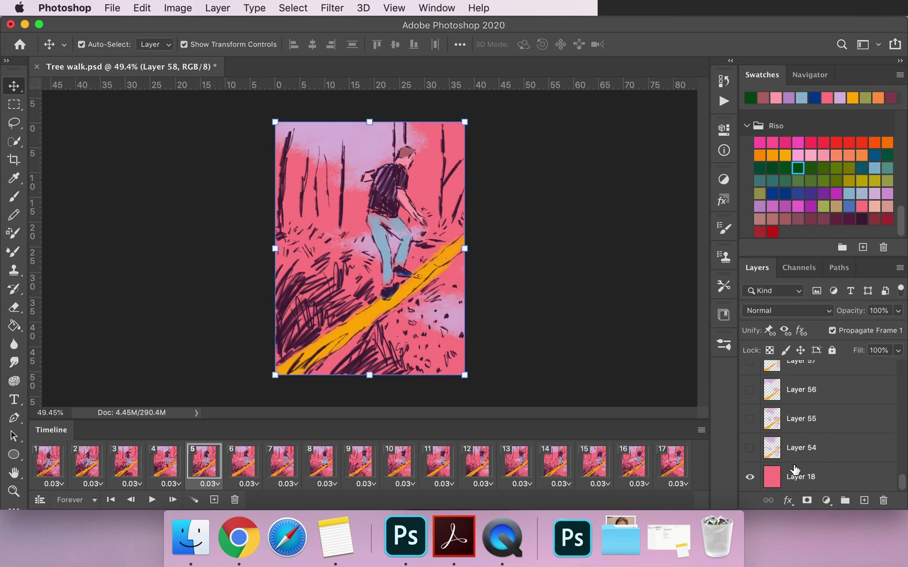
click(788, 481)
click(50, 470)
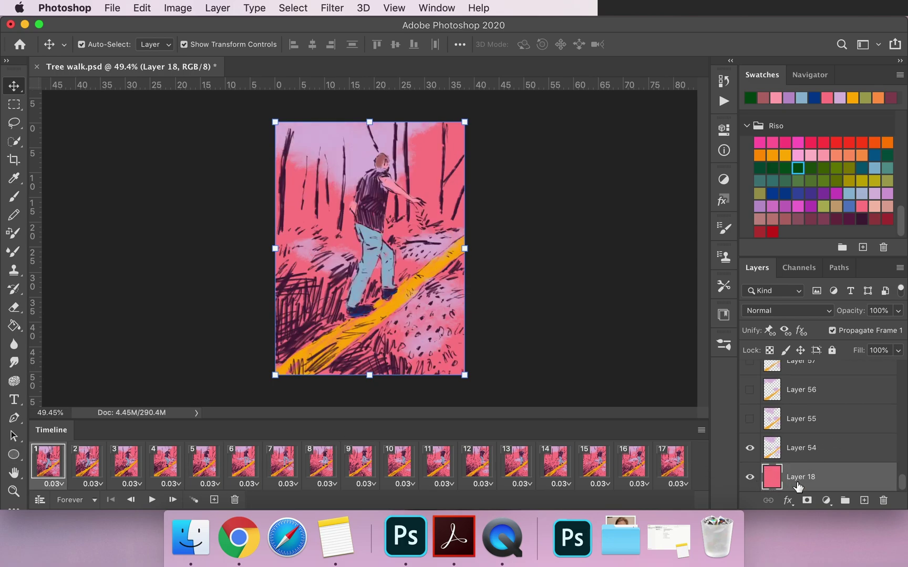
key(space)
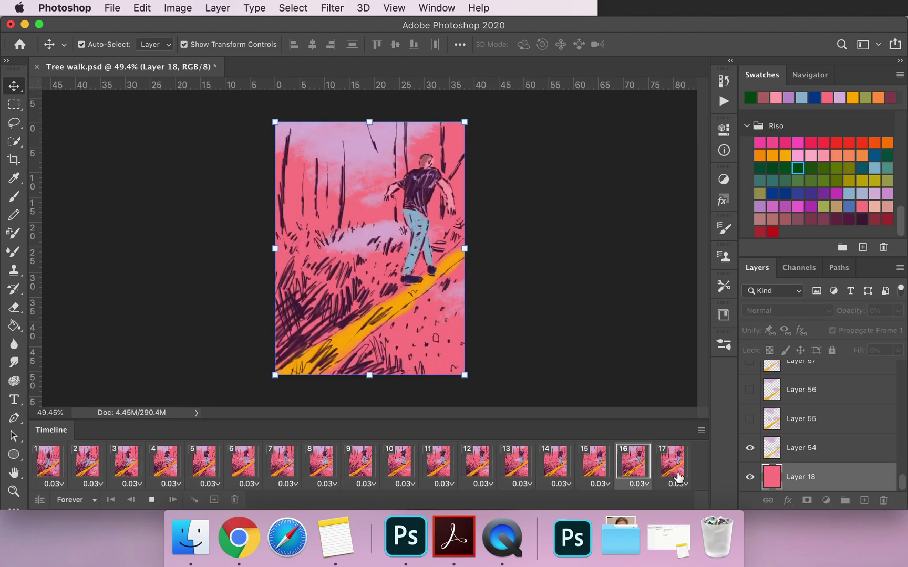
Step: Give all 17 frames a 0.1-second delay and preview the playback
click(152, 499)
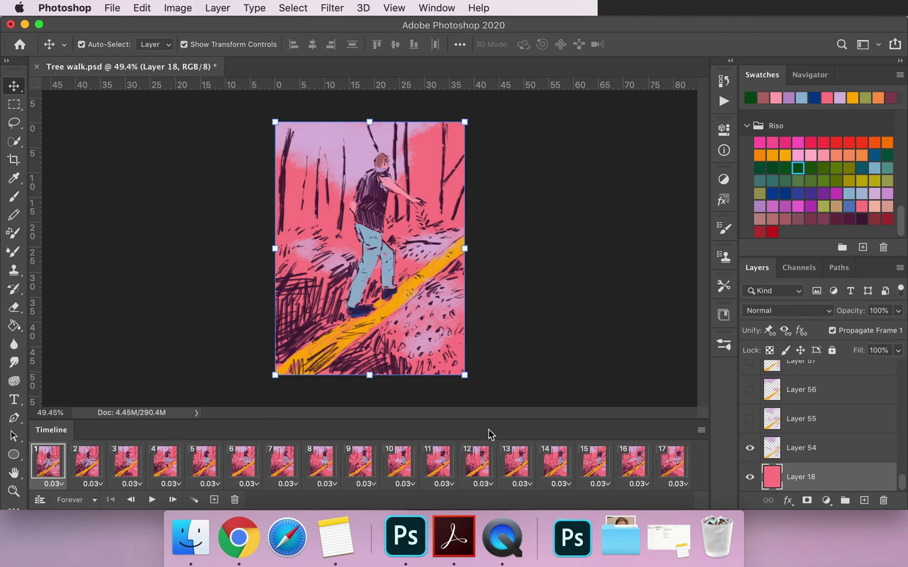
shift+click(674, 463)
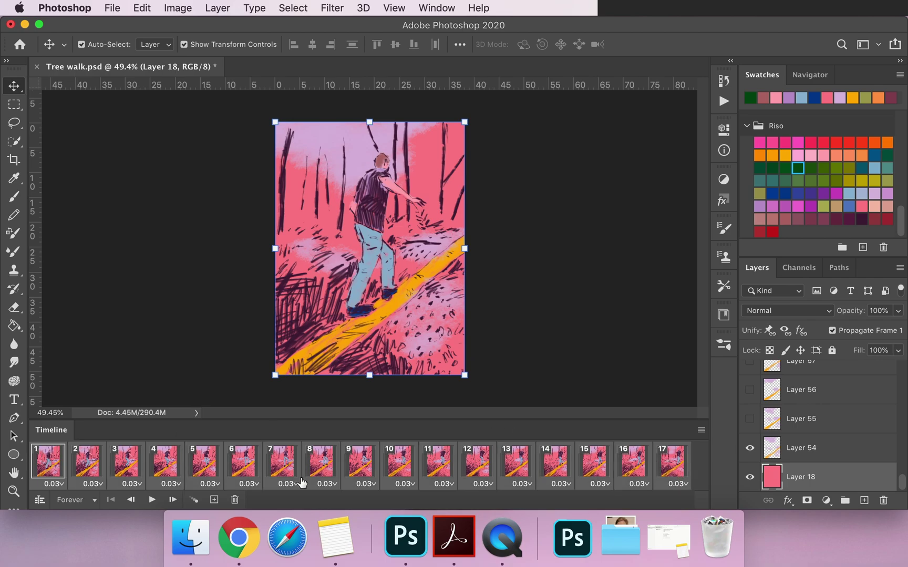
click(62, 484)
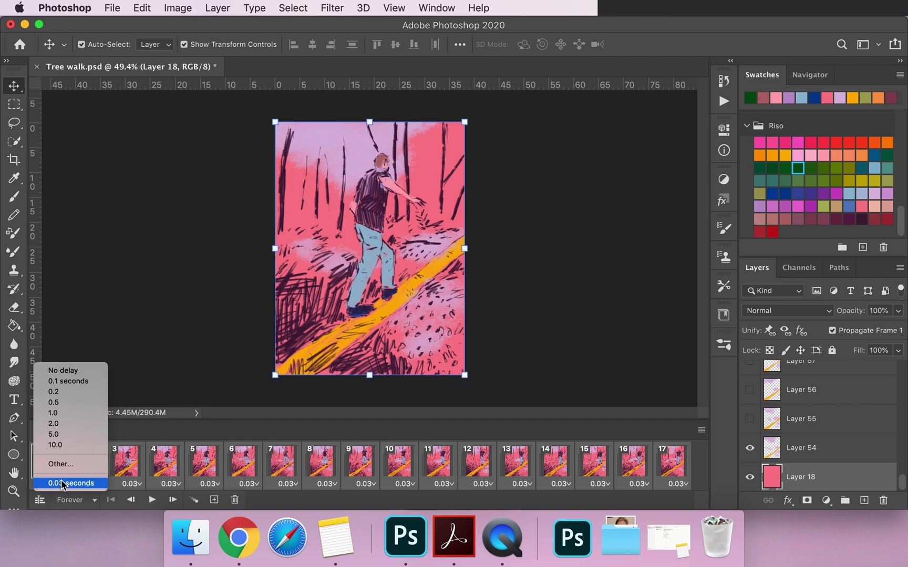
click(66, 382)
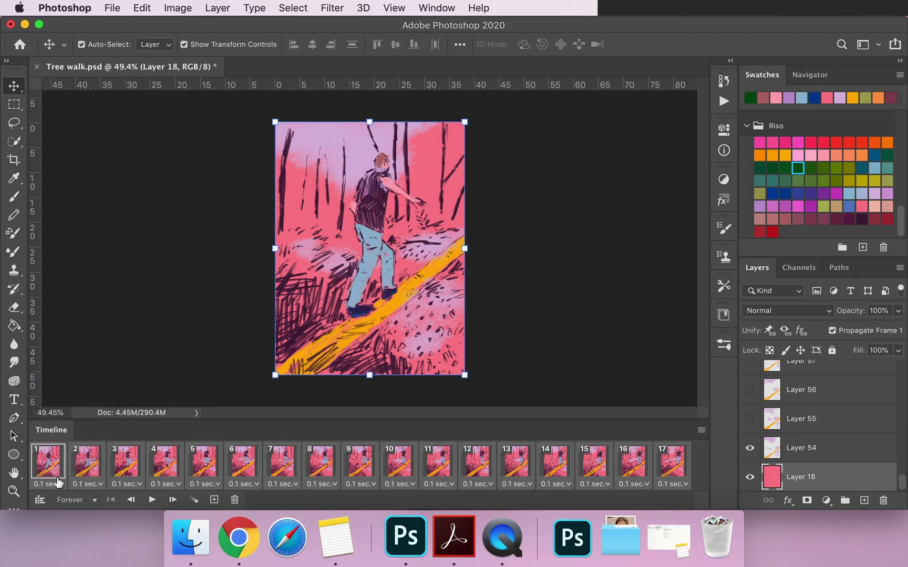
key(space)
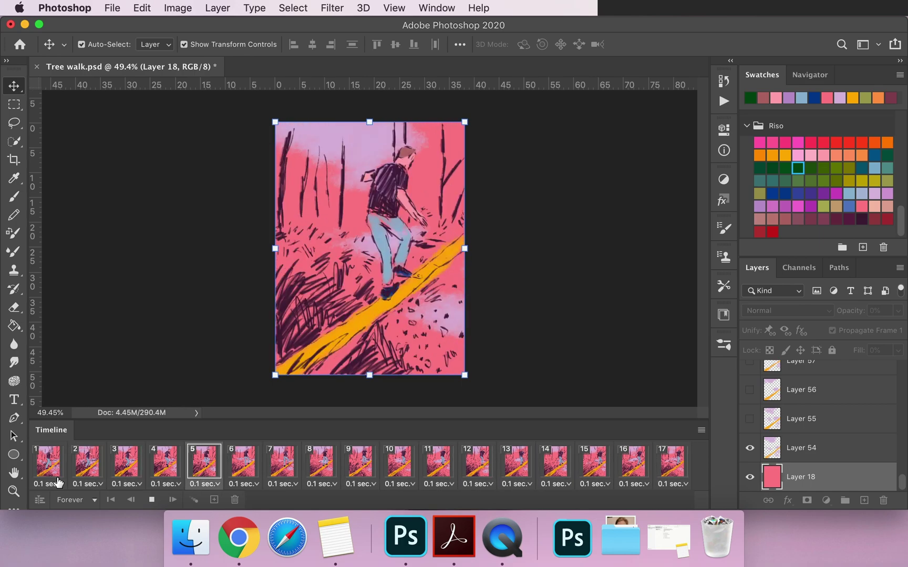
key(space)
Step: Return to frame 1, check its delay setting, and replay the animation
click(44, 465)
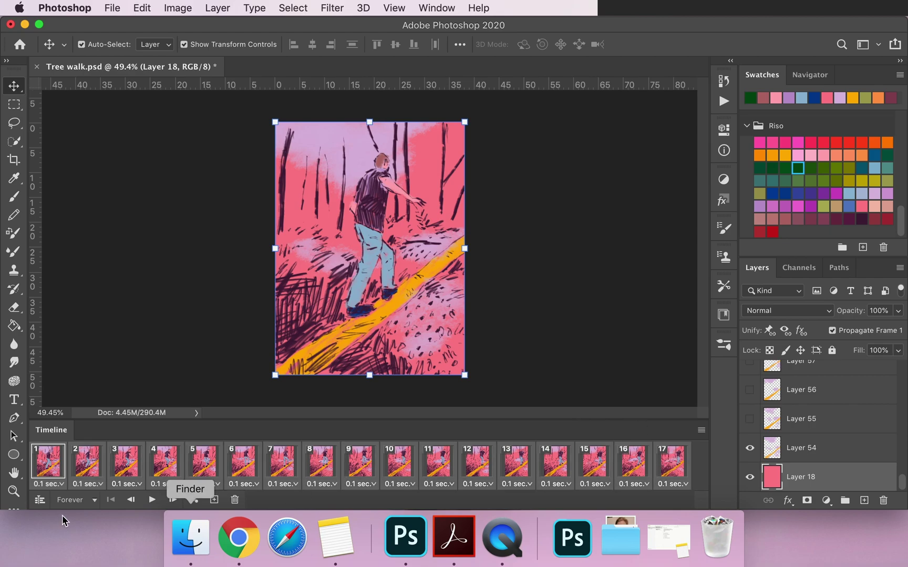
click(42, 484)
key(Escape)
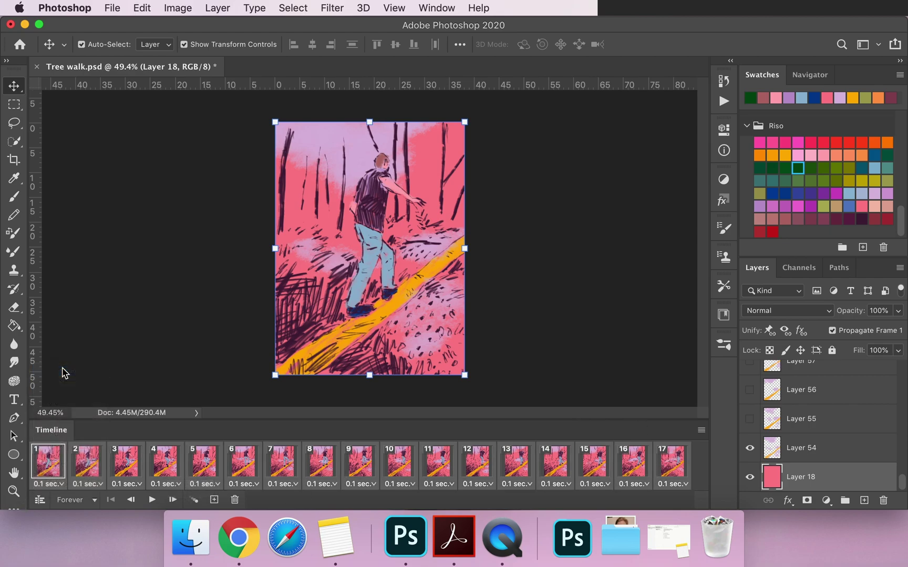
key(space)
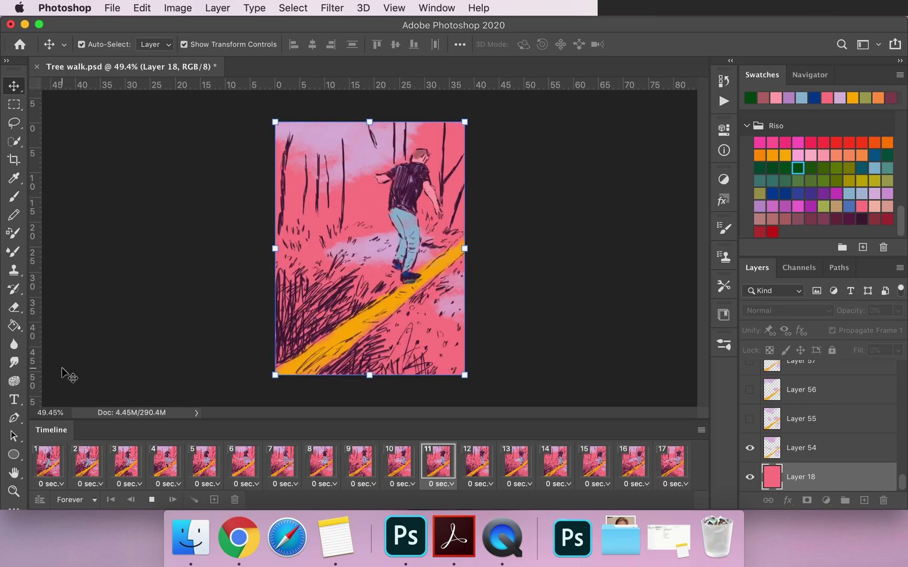
key(space)
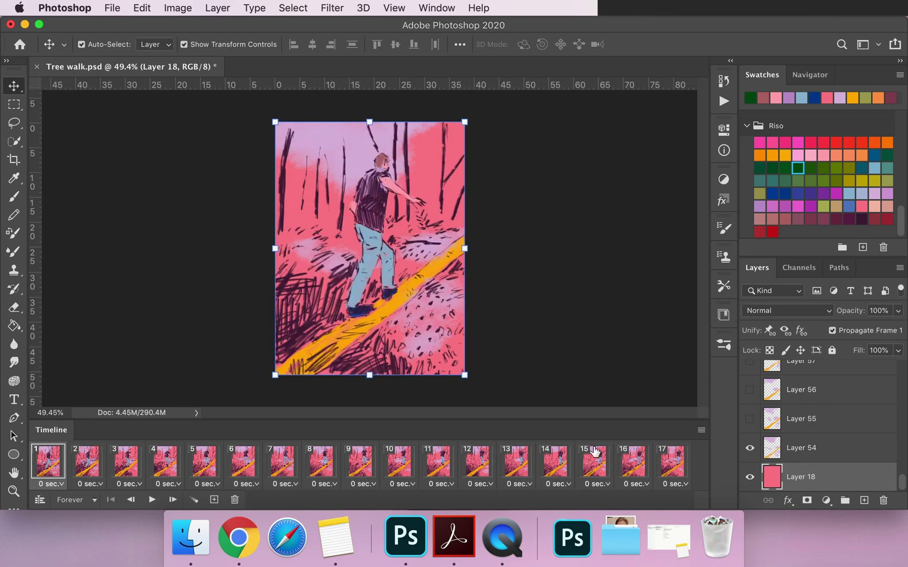
Step: Set every frame to a 0.1 s delay, play the walk cycle, then stop on frame 1
click(62, 484)
click(58, 384)
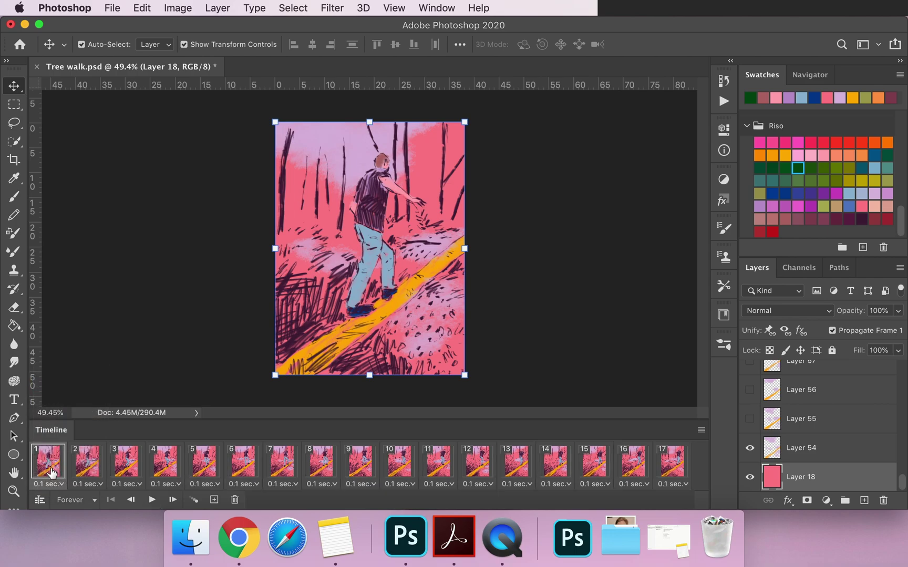
key(space)
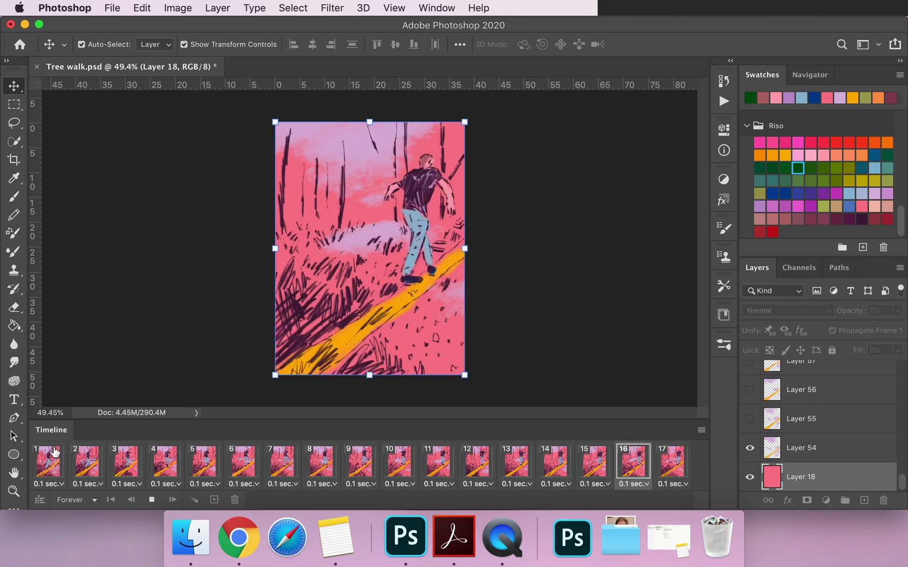
click(50, 460)
click(47, 465)
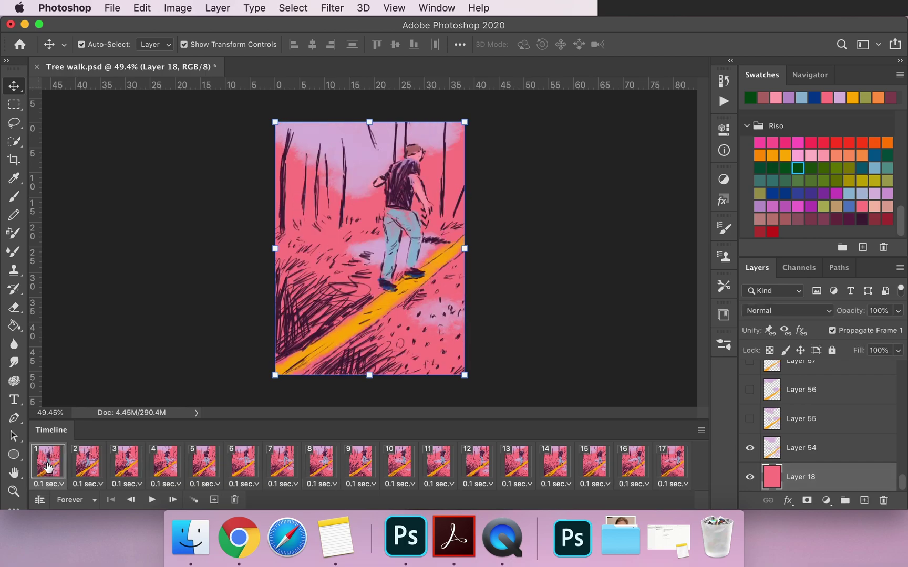